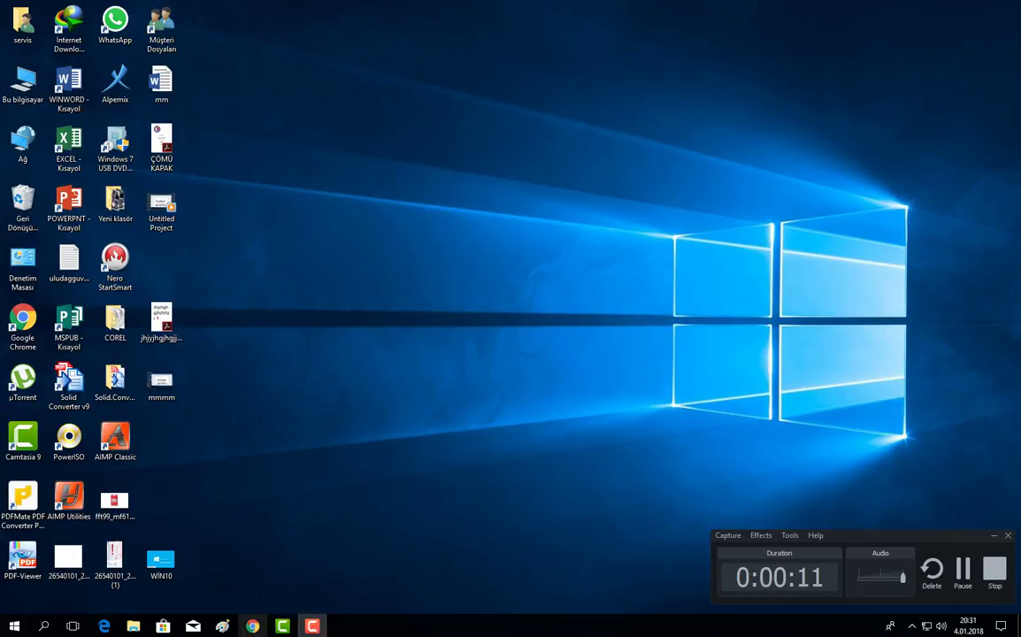
# - Switch to Chrome and download the DAEMON Tools Lite 10.5.1 installer from the Gezginler result
pyautogui.click(250, 626)
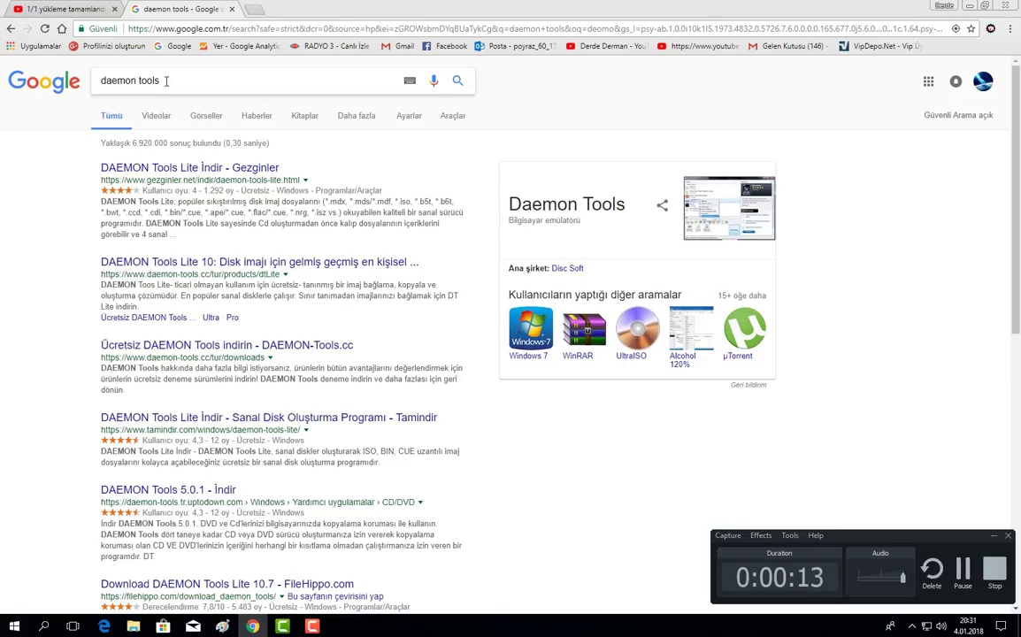
pyautogui.click(155, 170)
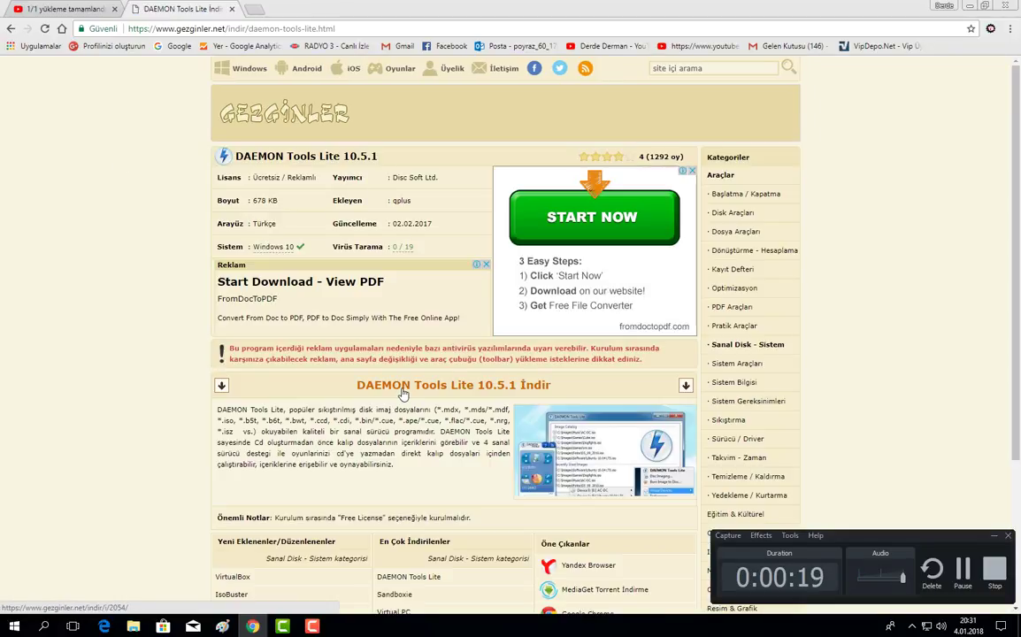
pyautogui.moveTo(300, 251)
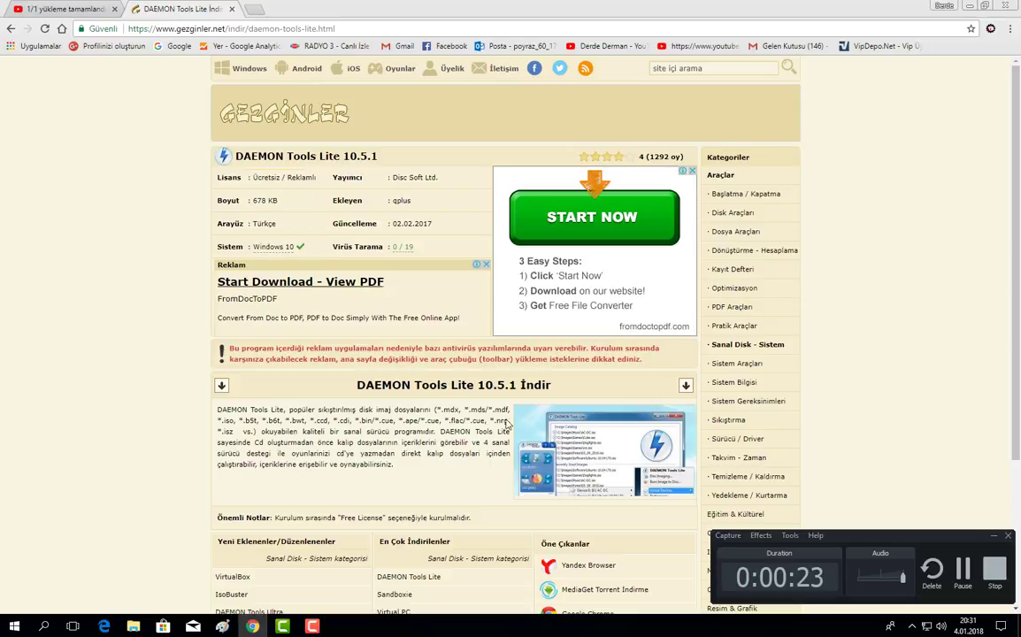
pyautogui.click(449, 382)
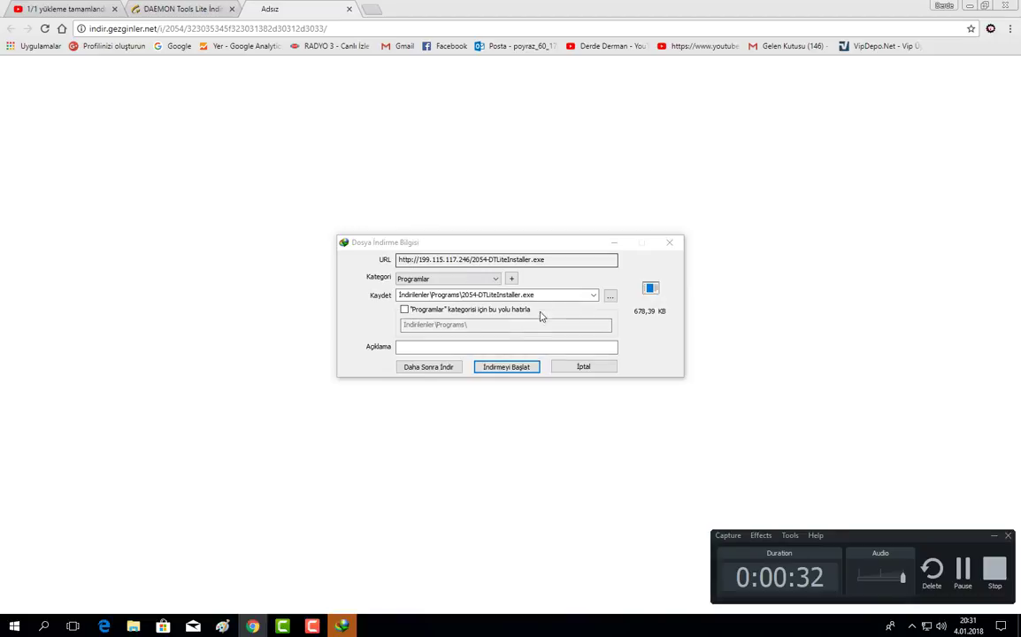
pyautogui.click(506, 367)
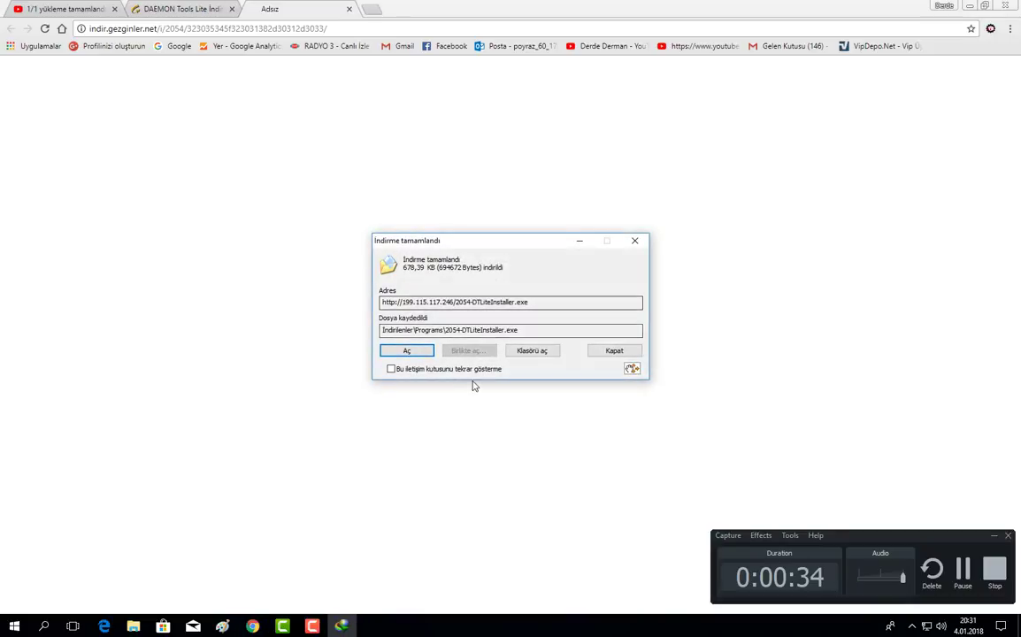
# - Run the downloaded installer, choose the ad-supported free licence (Reklamlı Ücretsiz Lisans) and start the installation
pyautogui.click(407, 351)
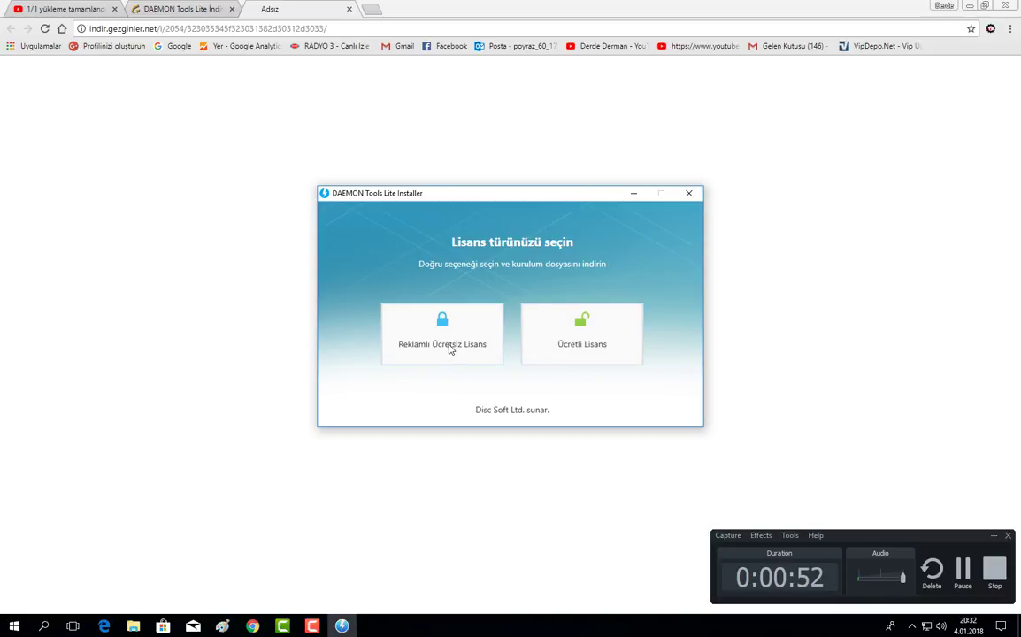
pyautogui.click(450, 349)
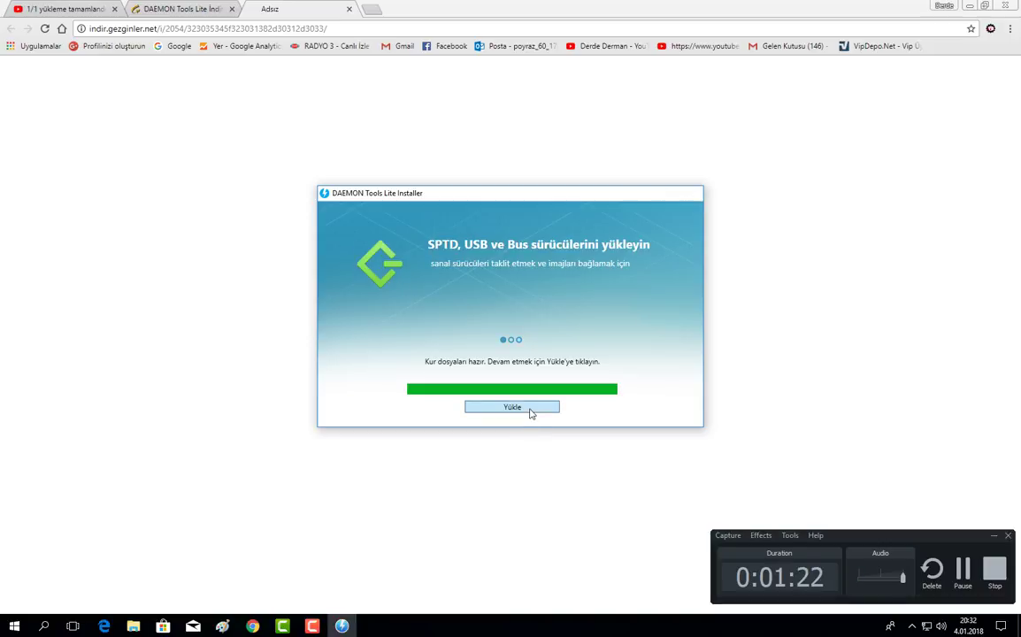
pyautogui.click(529, 408)
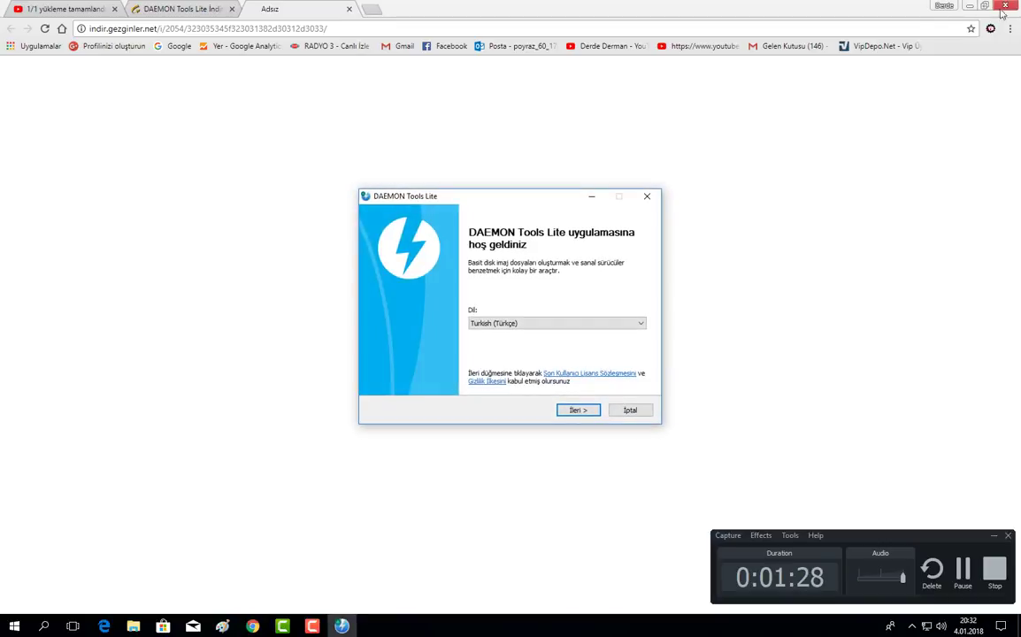
# - Close the DAEMON Tools download tabs and minimize the browser
pyautogui.click(221, 9)
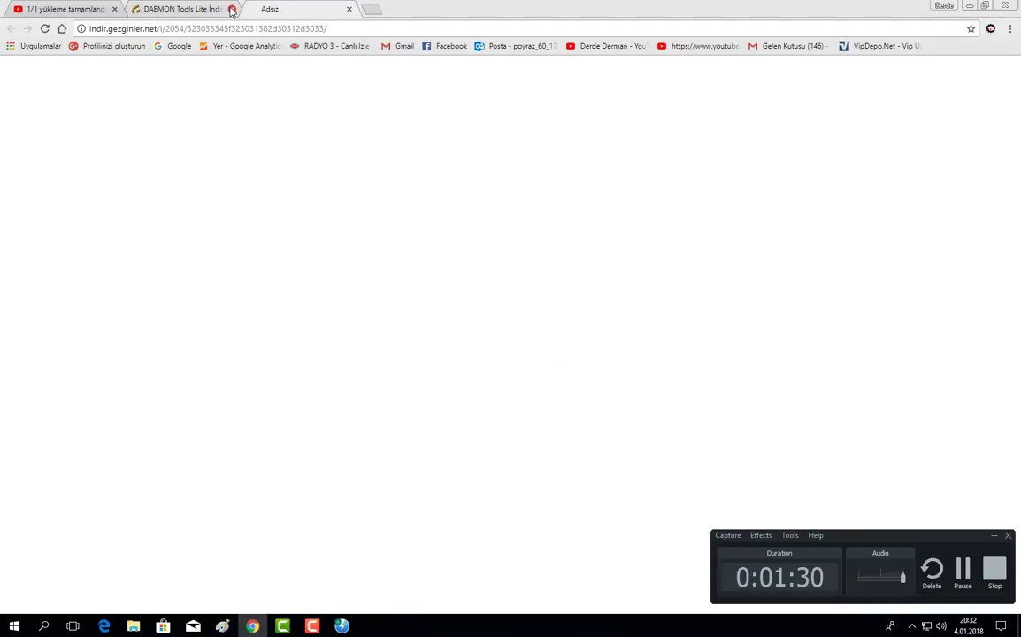
pyautogui.click(232, 9)
pyautogui.click(228, 9)
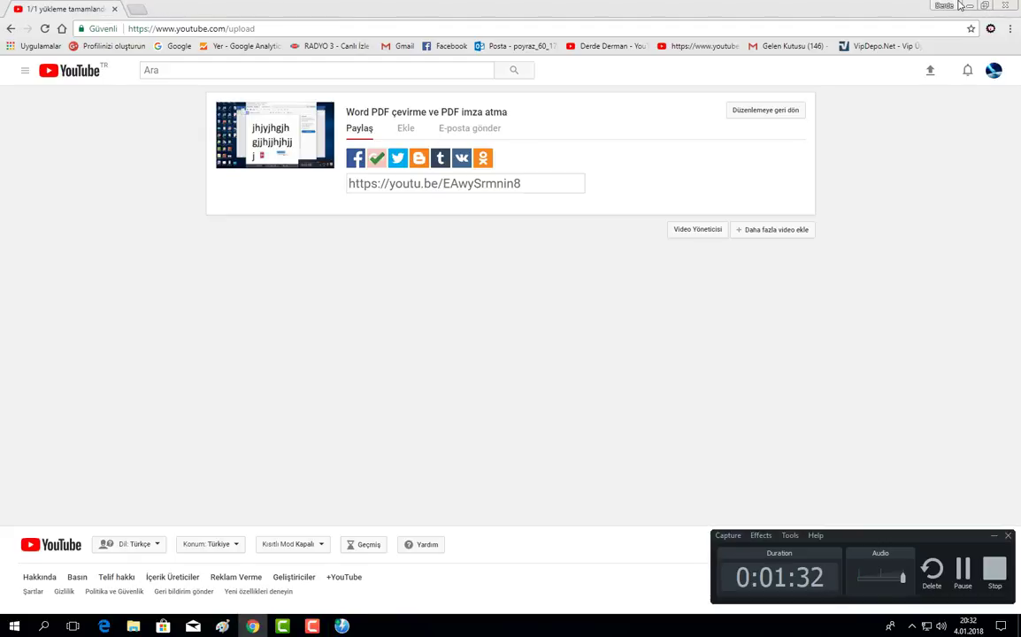
pyautogui.click(970, 6)
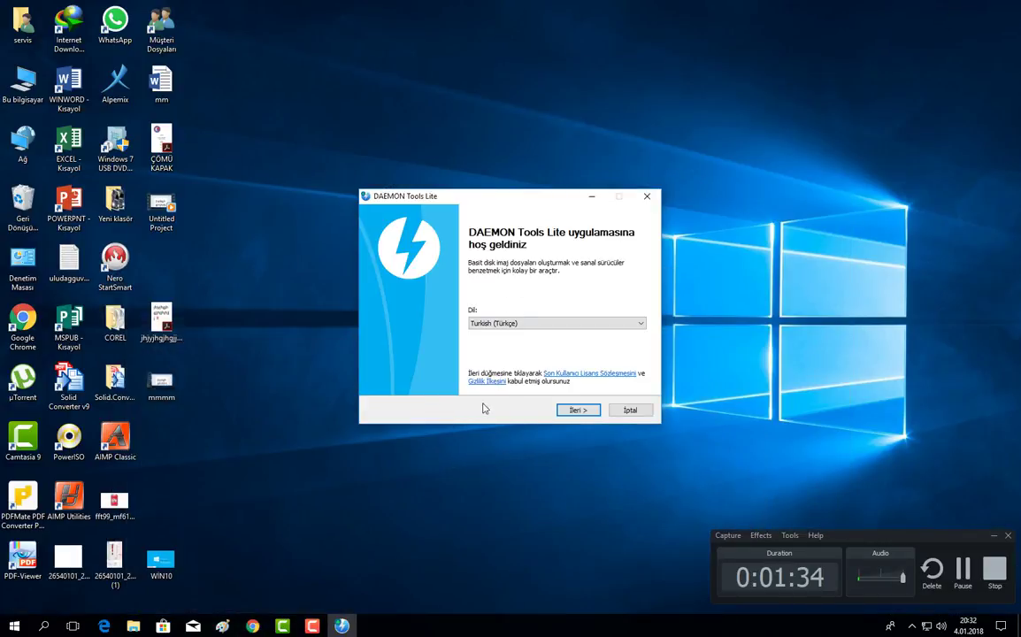
# - Continue the DAEMON Tools Lite setup in Turkish with the free licence (Ücretsiz Lisans)
pyautogui.click(579, 411)
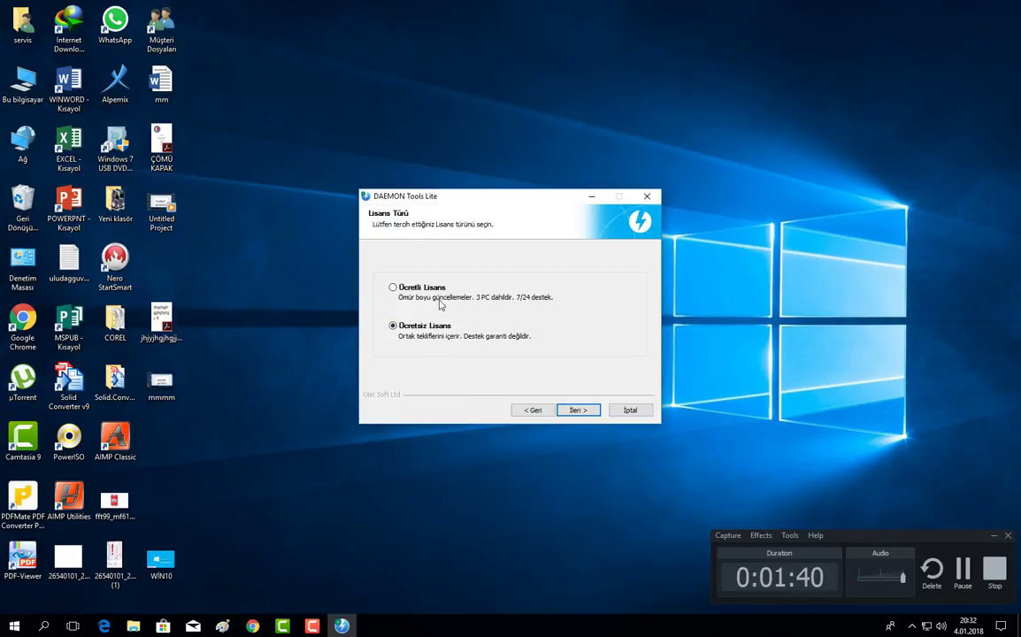
pyautogui.click(573, 411)
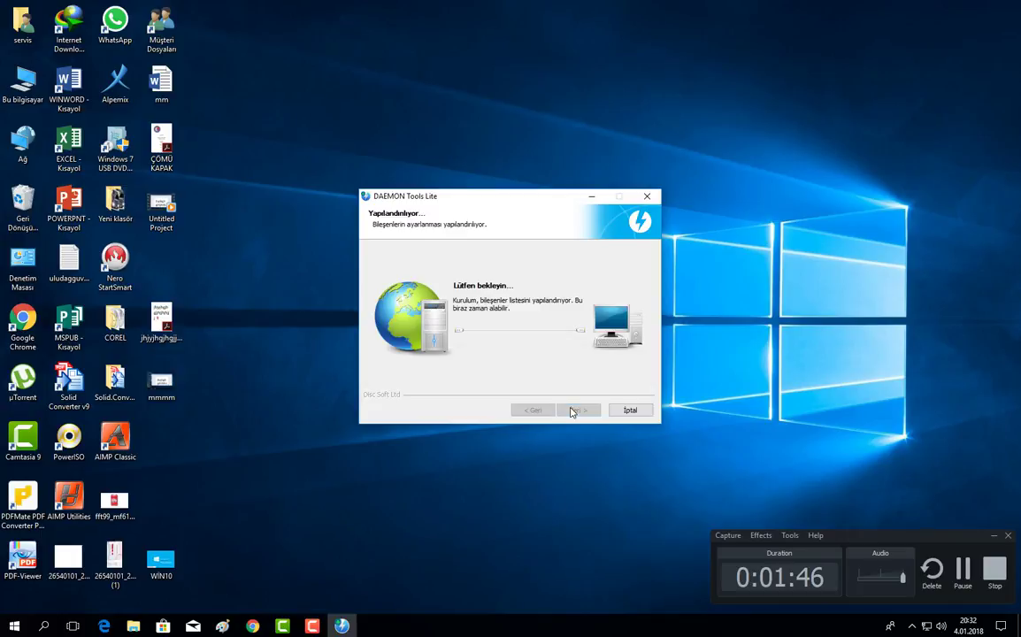
pyautogui.rightClick(717, 270)
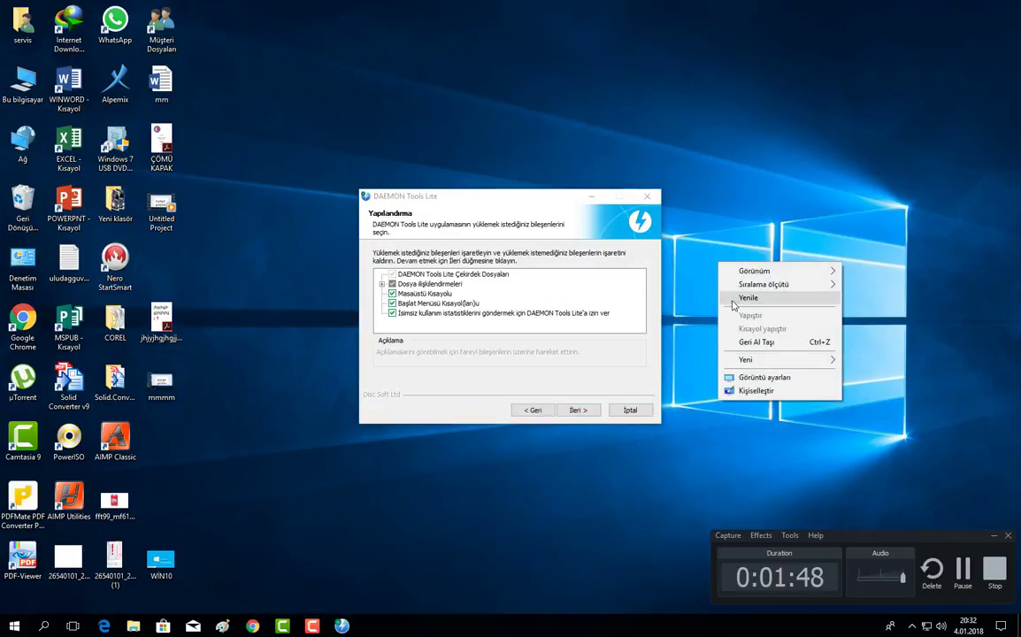
pyautogui.click(748, 295)
# - Install the default components into C:\Program Files\DAEMON Tools Lite and allow the Disc Soft Ltd device software
pyautogui.moveTo(423, 318)
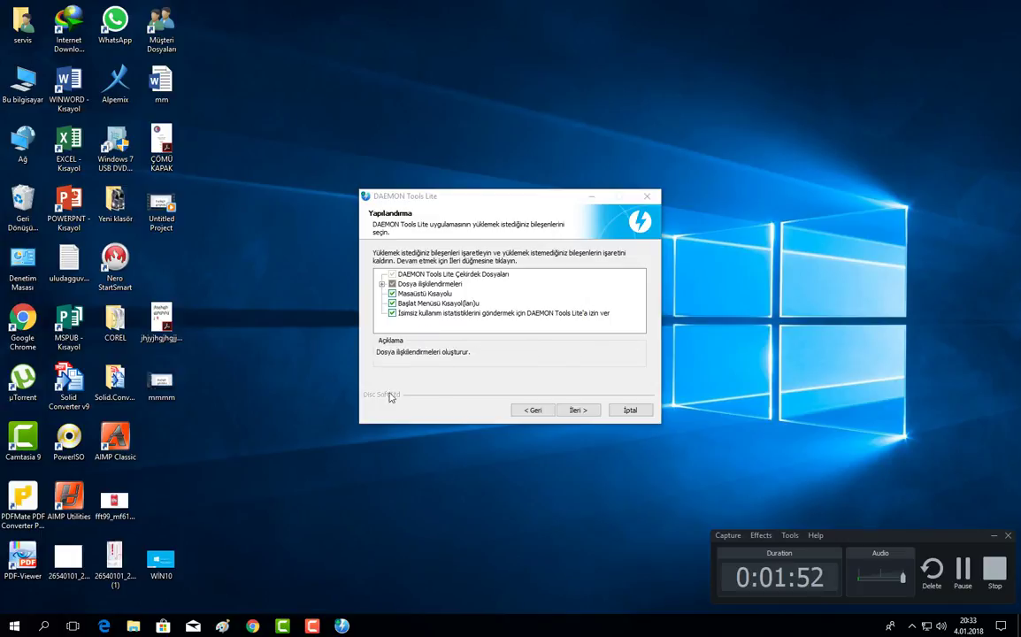
pyautogui.click(572, 411)
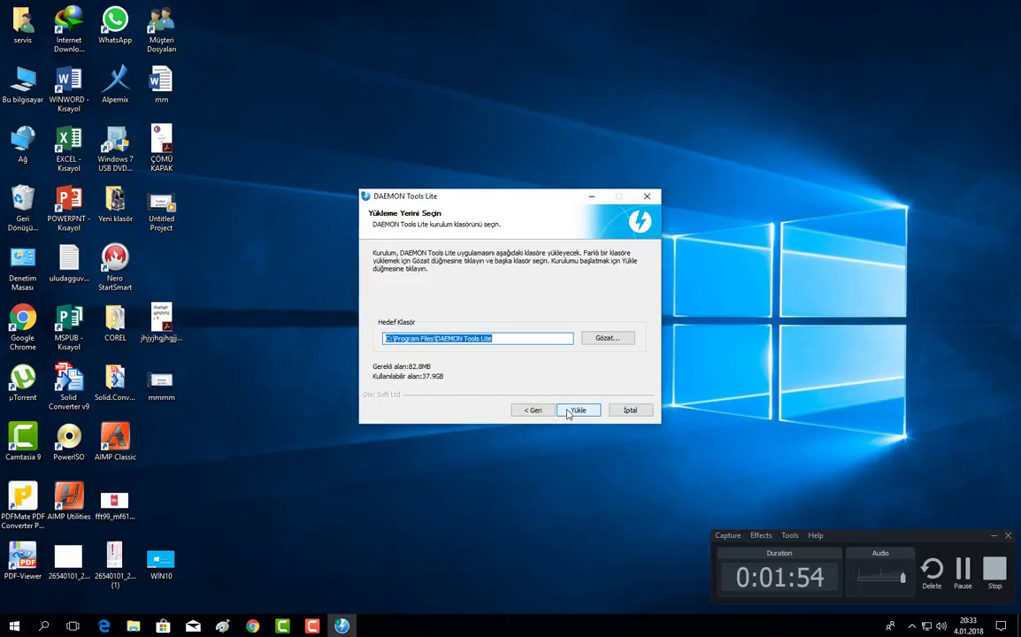
pyautogui.click(575, 411)
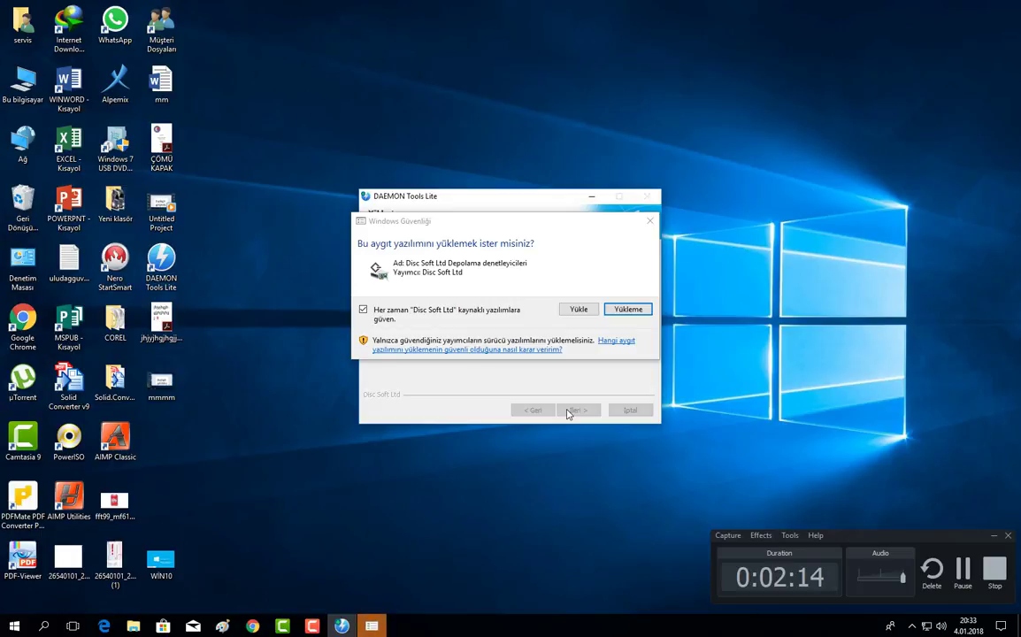
pyautogui.click(577, 309)
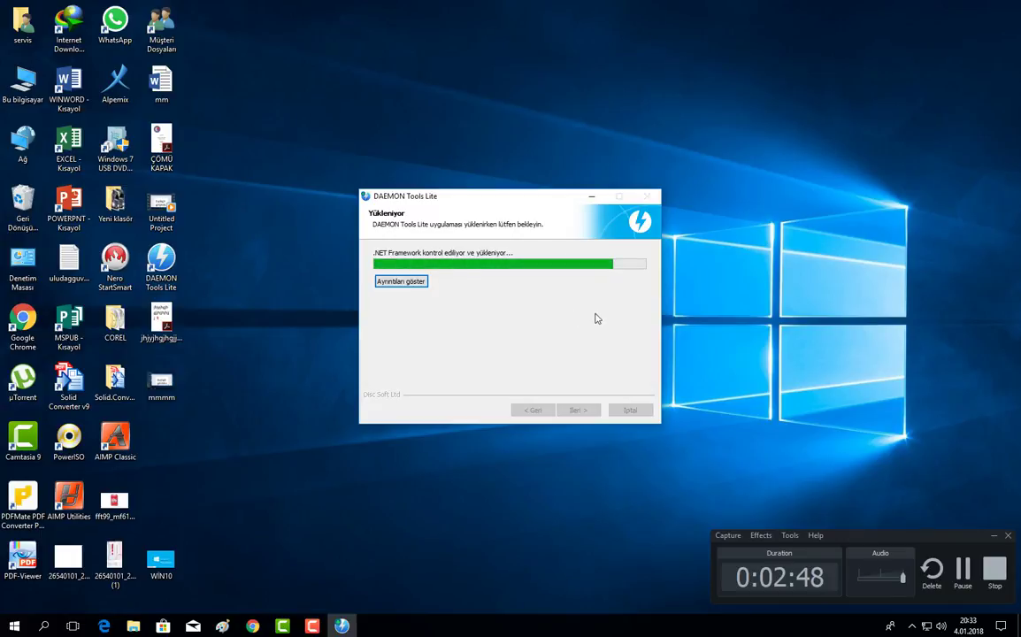
pyautogui.click(964, 572)
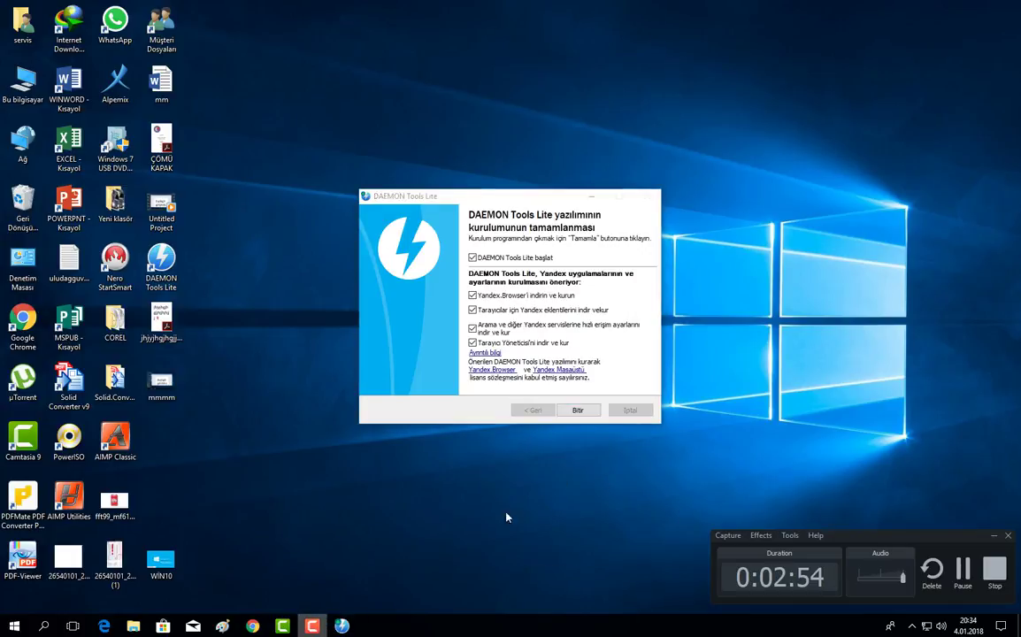
# - Decline the offered Yandex software, finish the setup and close the licence activation page
pyautogui.click(474, 296)
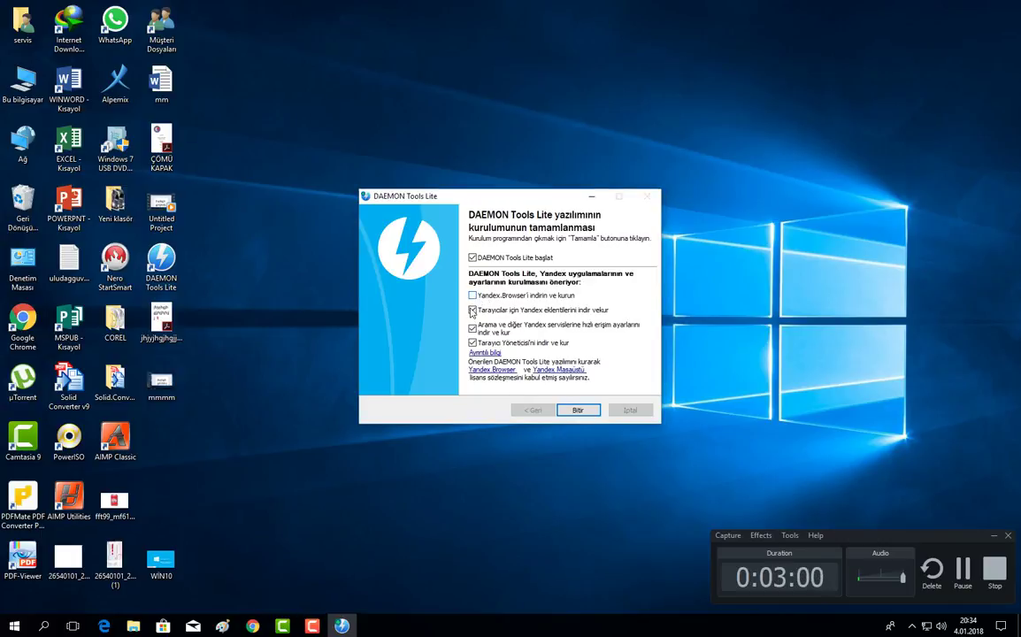
pyautogui.click(473, 328)
pyautogui.click(574, 412)
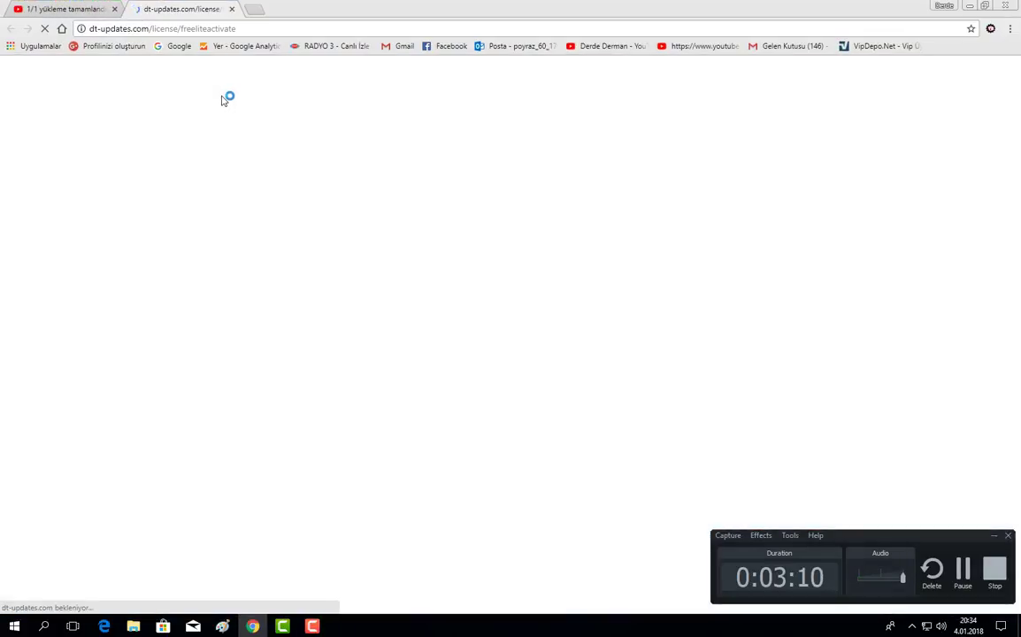
pyautogui.click(232, 10)
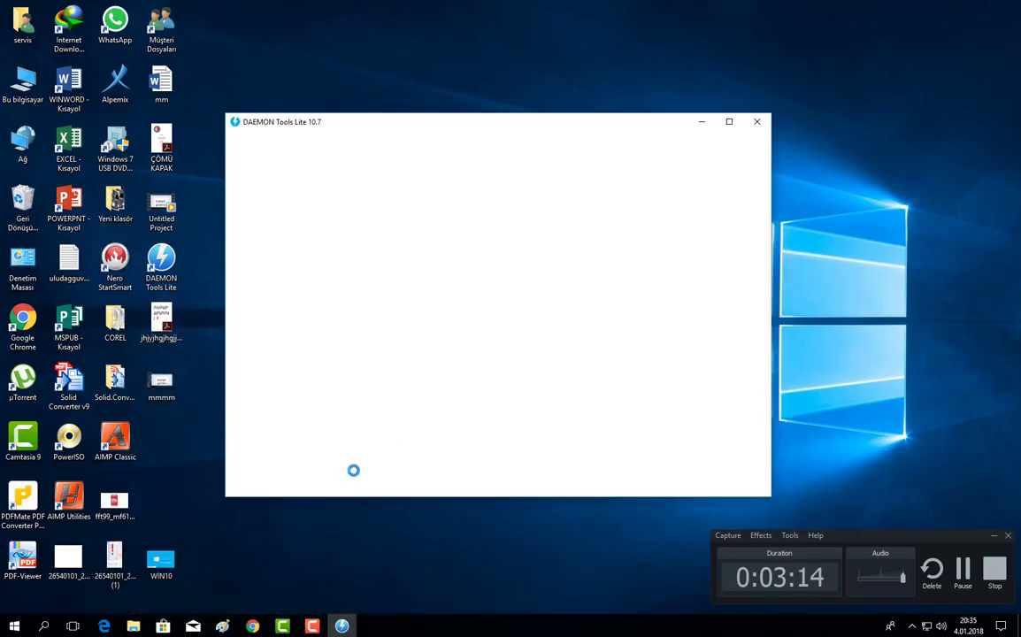
pyautogui.rightClick(460, 77)
pyautogui.click(488, 109)
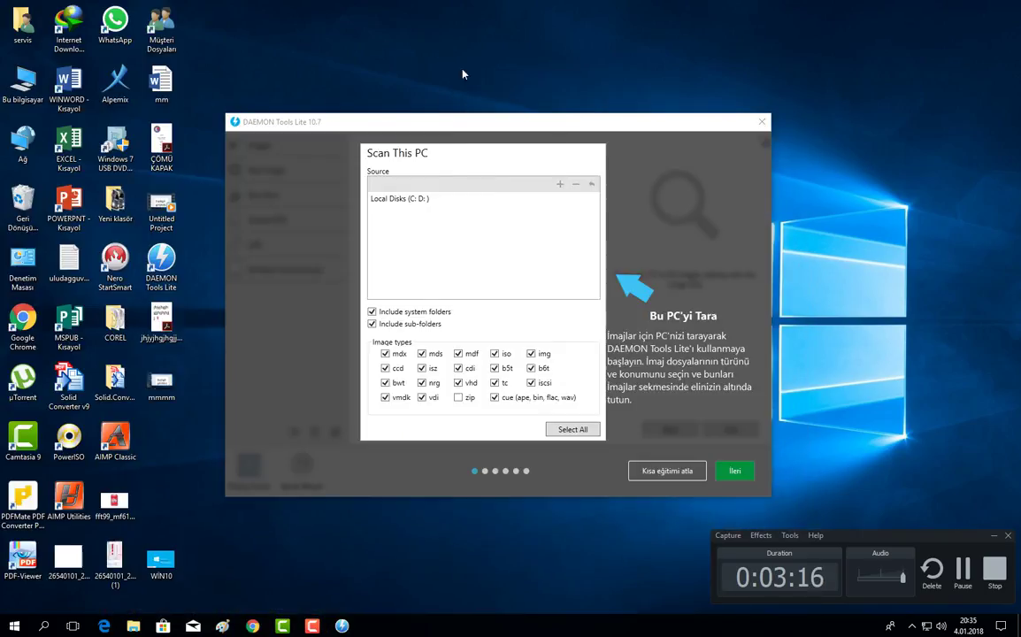
pyautogui.rightClick(441, 50)
pyautogui.click(485, 84)
# - Skip the DAEMON Tools Lite introductory tutorial and the offered trials of advanced features
pyautogui.click(668, 474)
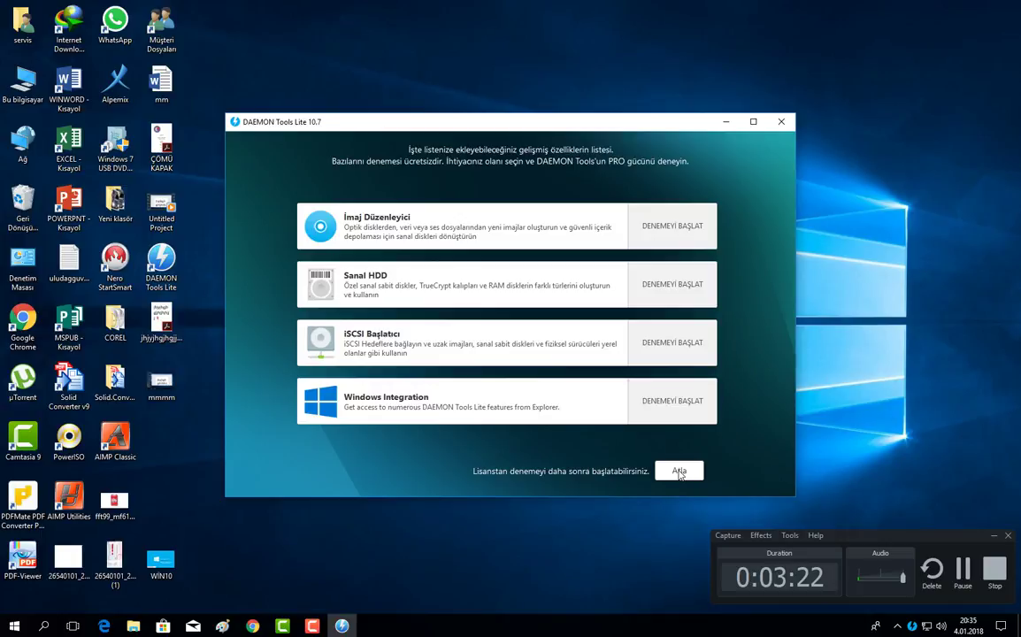
pyautogui.click(678, 473)
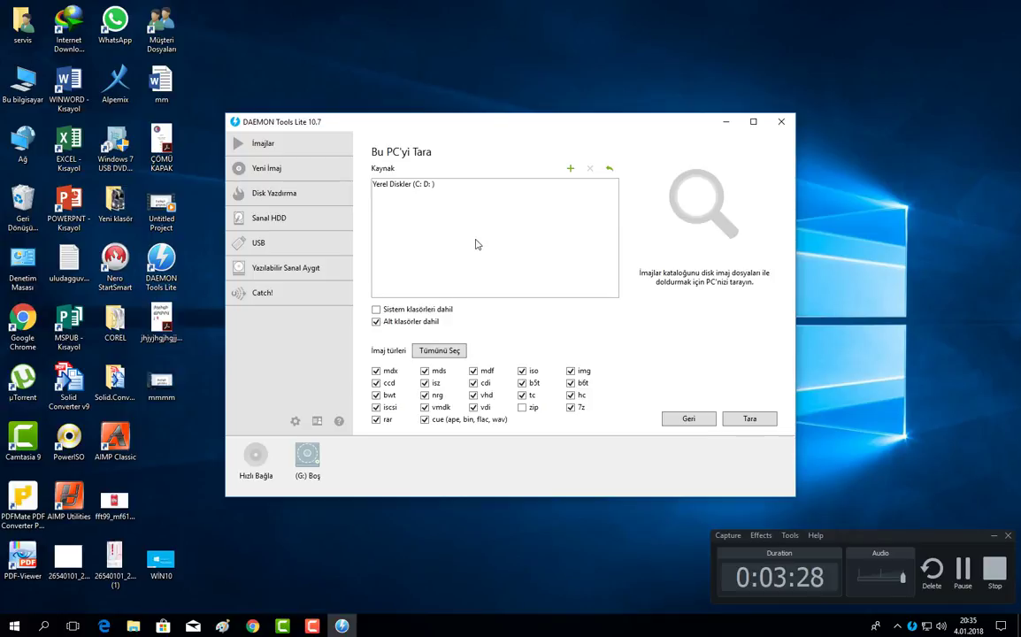
# - Mount the cdp-fbs image from the FERNBUS.SIMULATOR-CODEPUNKS folder on drive D: in the empty virtual drive G:
pyautogui.click(308, 462)
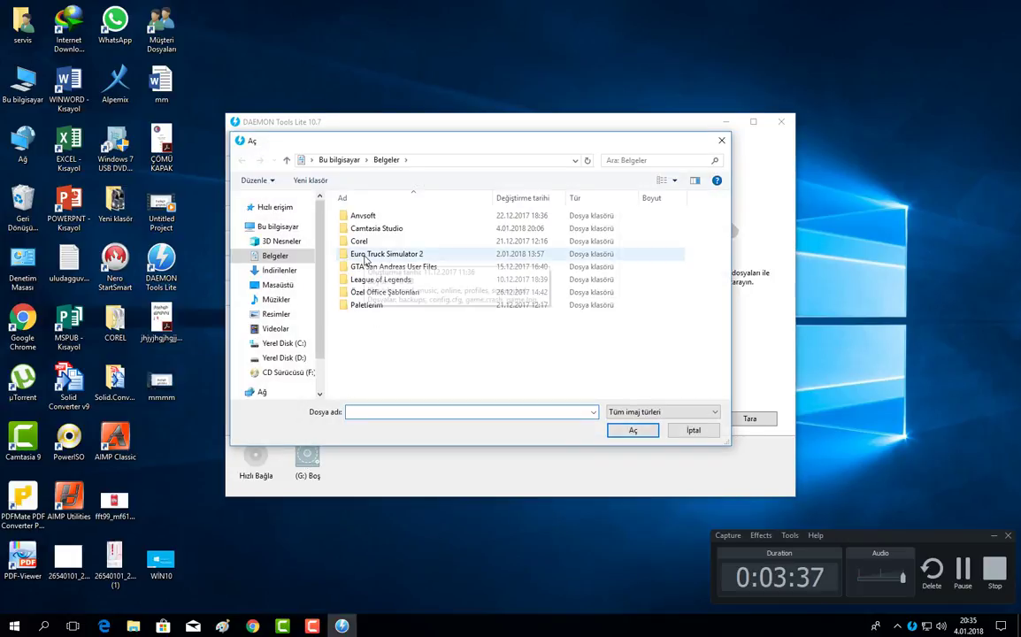
pyautogui.click(285, 358)
pyautogui.click(287, 376)
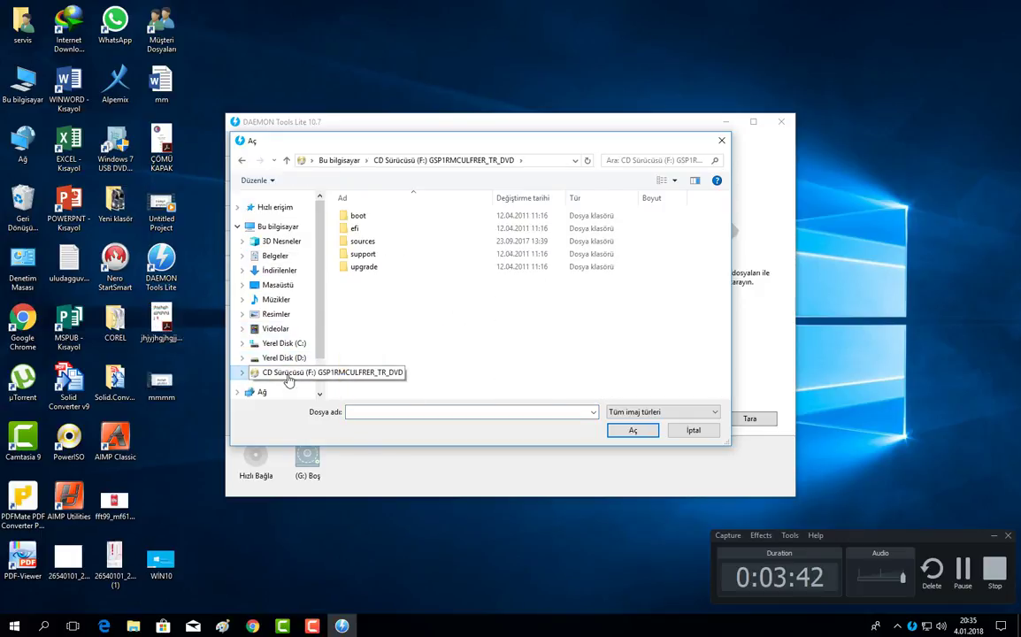
pyautogui.click(282, 357)
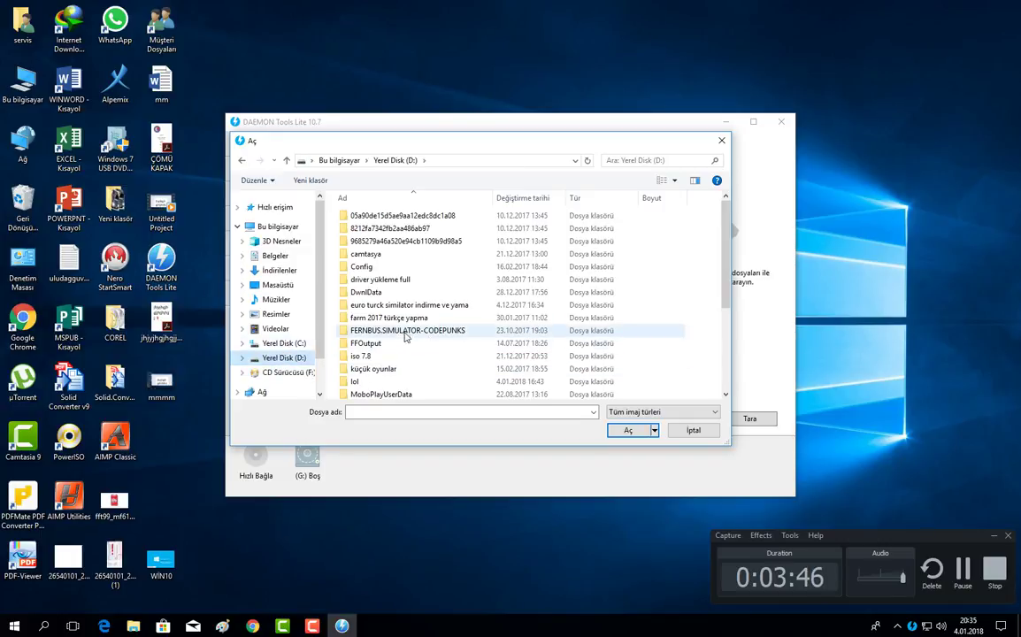
pyautogui.doubleClick(401, 318)
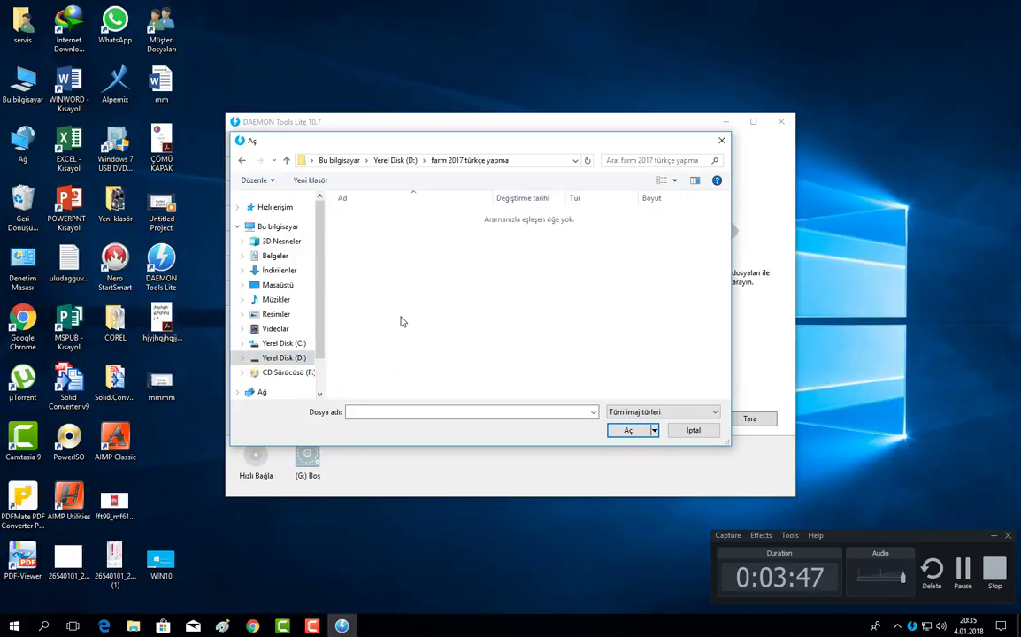
pyautogui.click(281, 357)
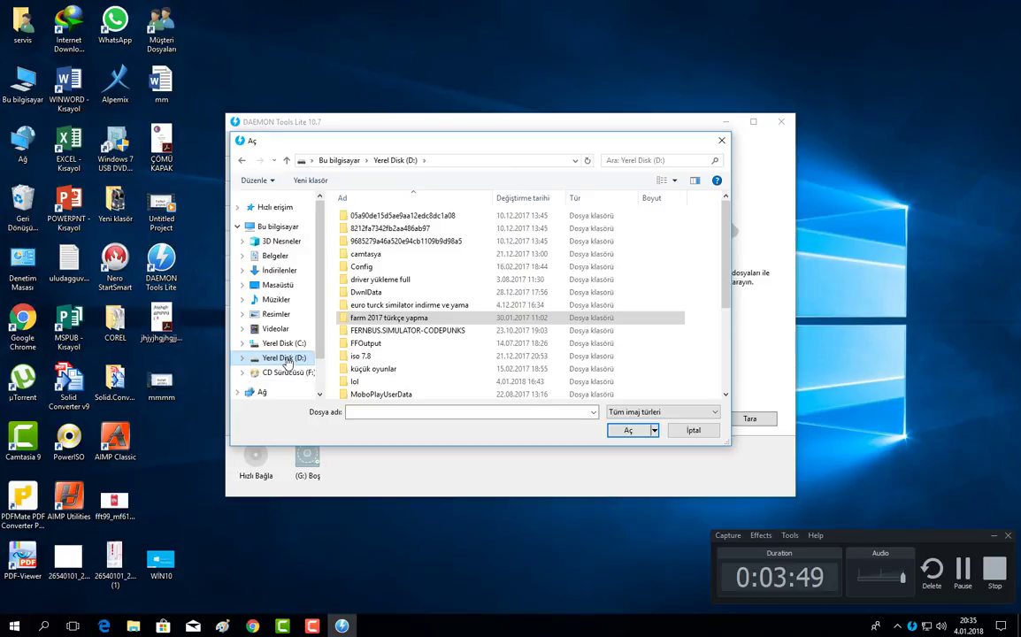
pyautogui.doubleClick(381, 331)
pyautogui.click(370, 226)
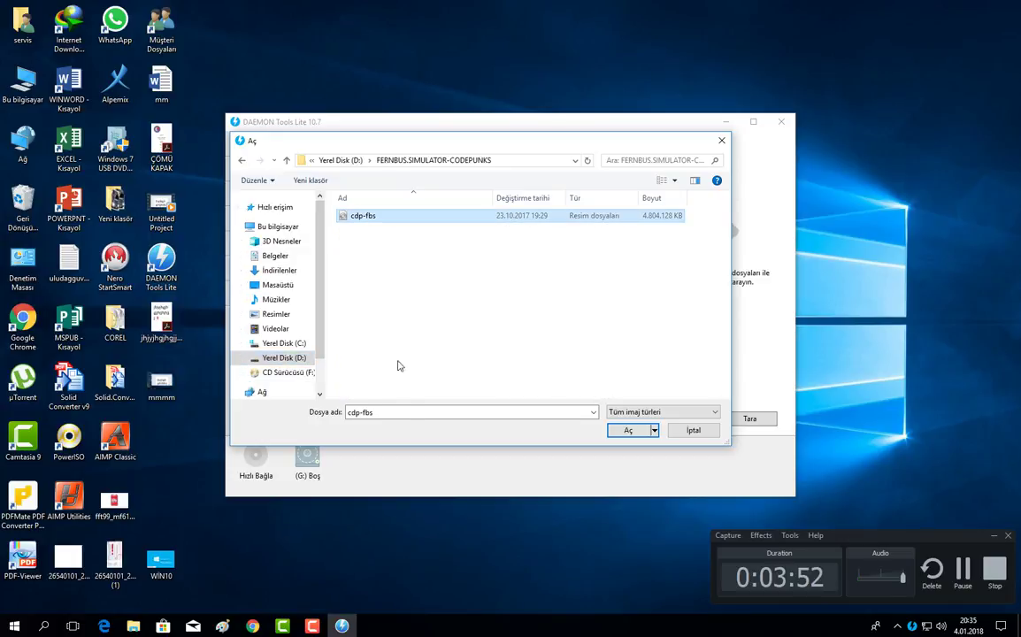
pyautogui.click(630, 431)
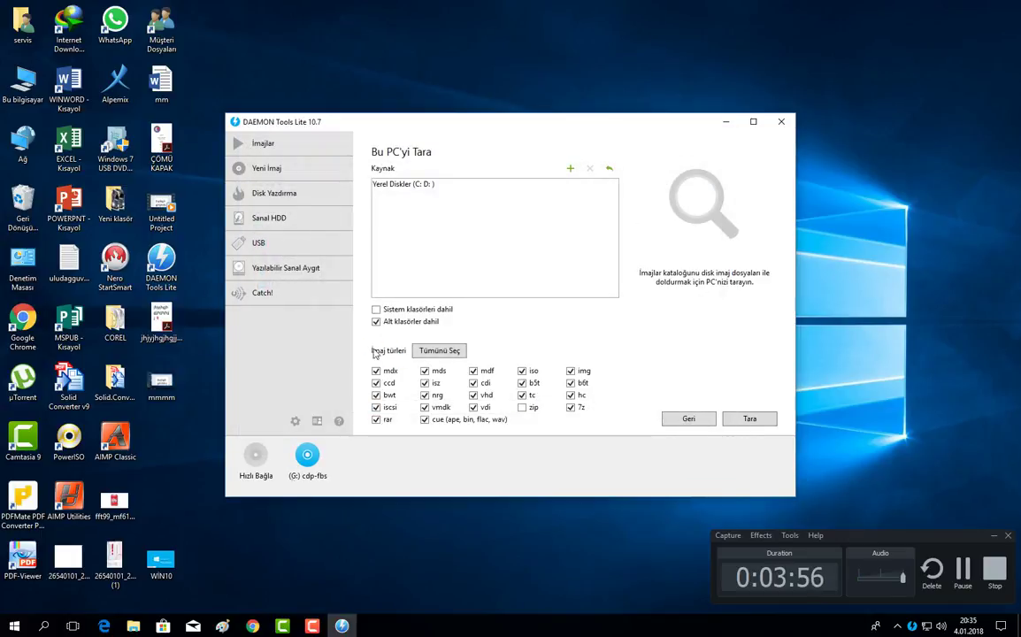
# - Minimize DAEMON Tools Lite and open Bu bilgisayar in File Explorer to examine the mounted drive
pyautogui.moveTo(307, 461)
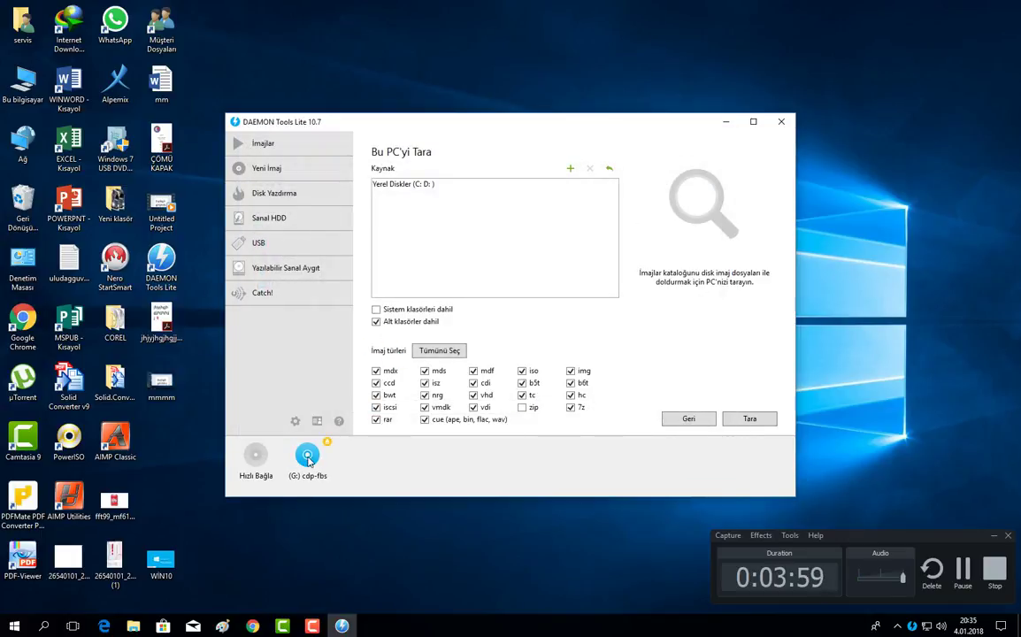
pyautogui.click(720, 122)
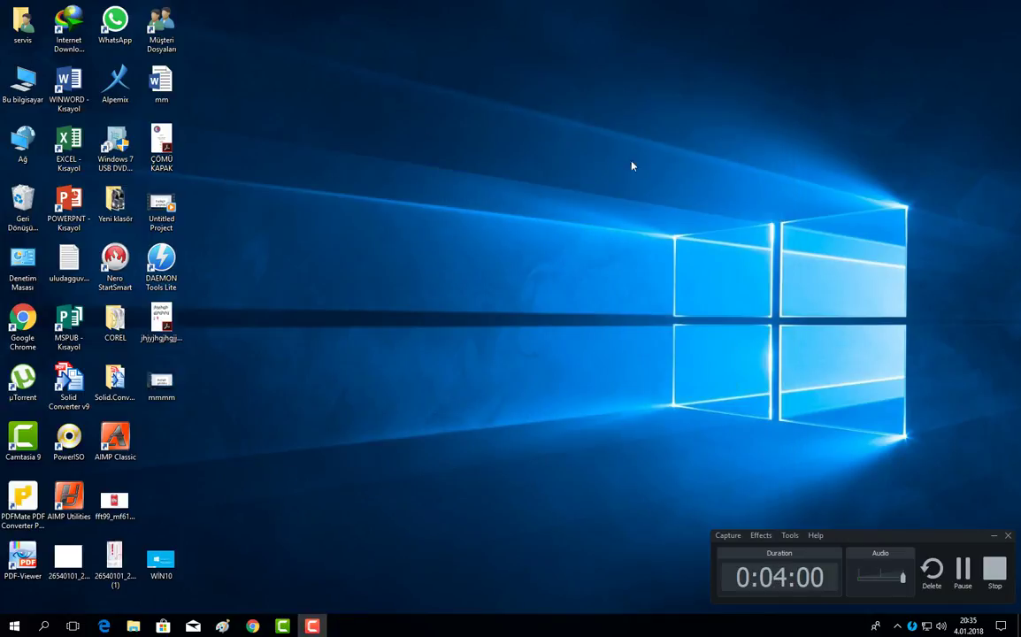
pyautogui.doubleClick(27, 97)
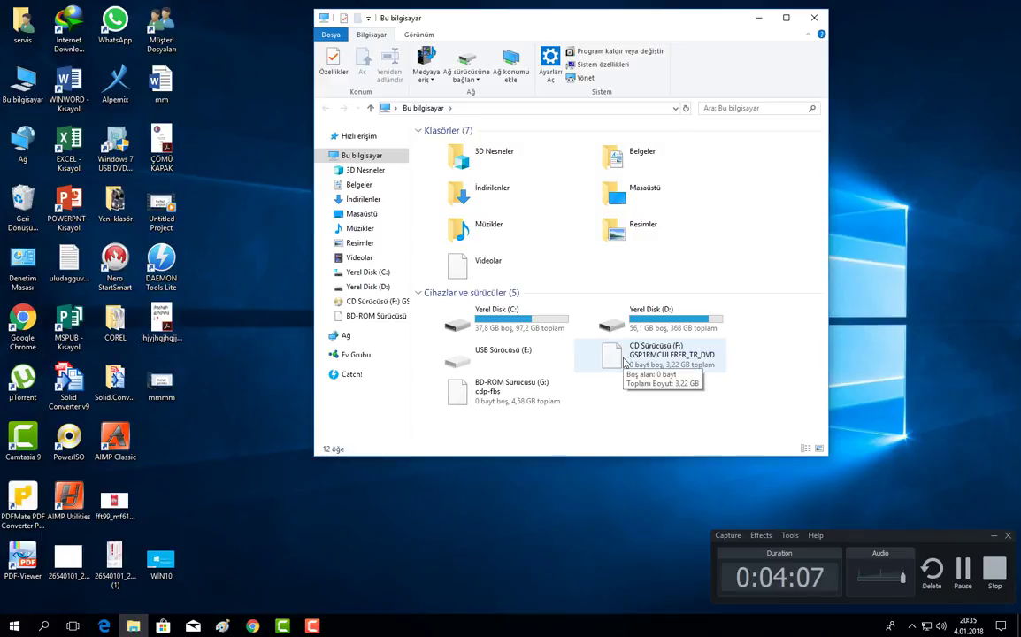
# - Try to eject the GSP1RMCULFRER_TR_DVD disc from CD drive F: in Bu bilgisayar
pyautogui.click(520, 402)
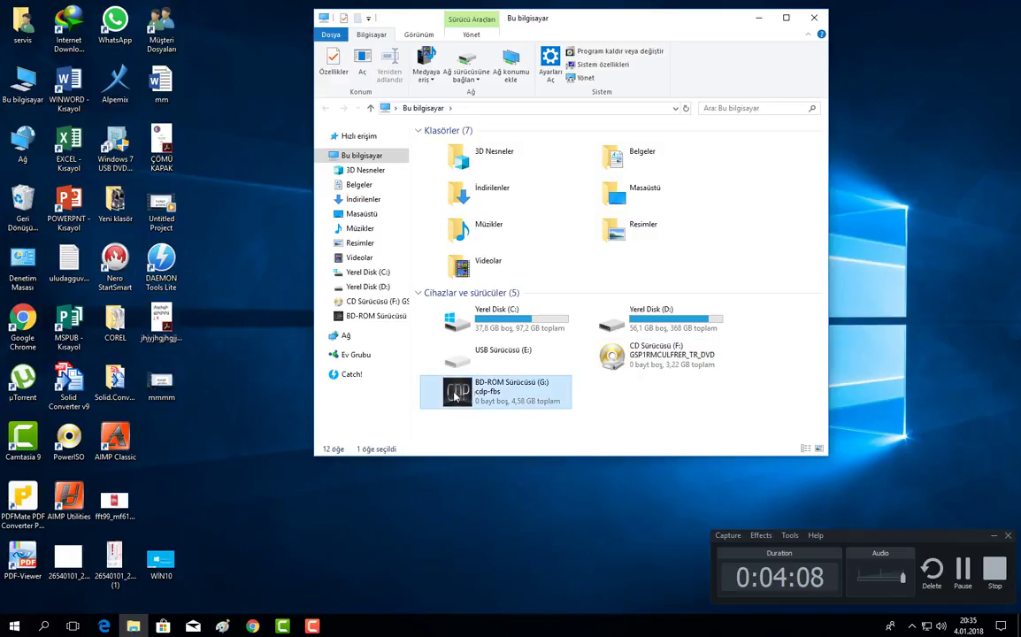
pyautogui.click(652, 358)
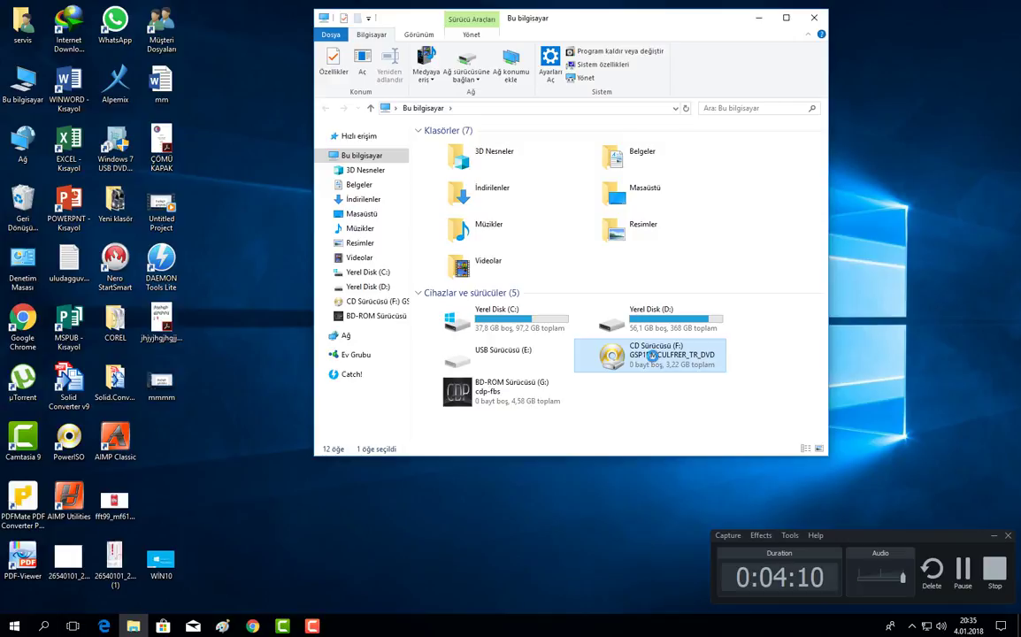
pyautogui.rightClick(652, 356)
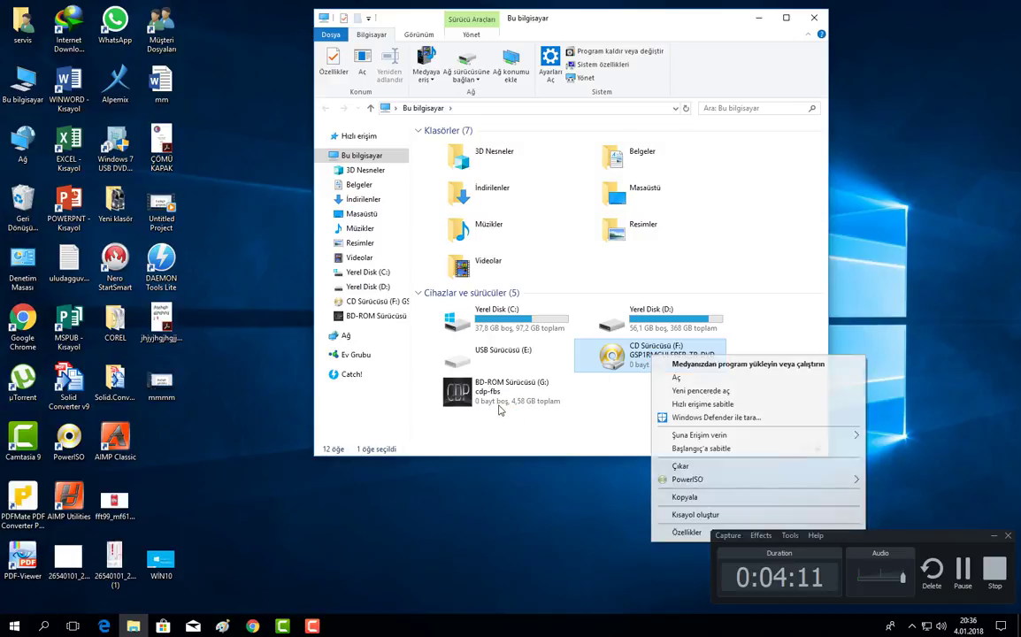
pyautogui.click(680, 467)
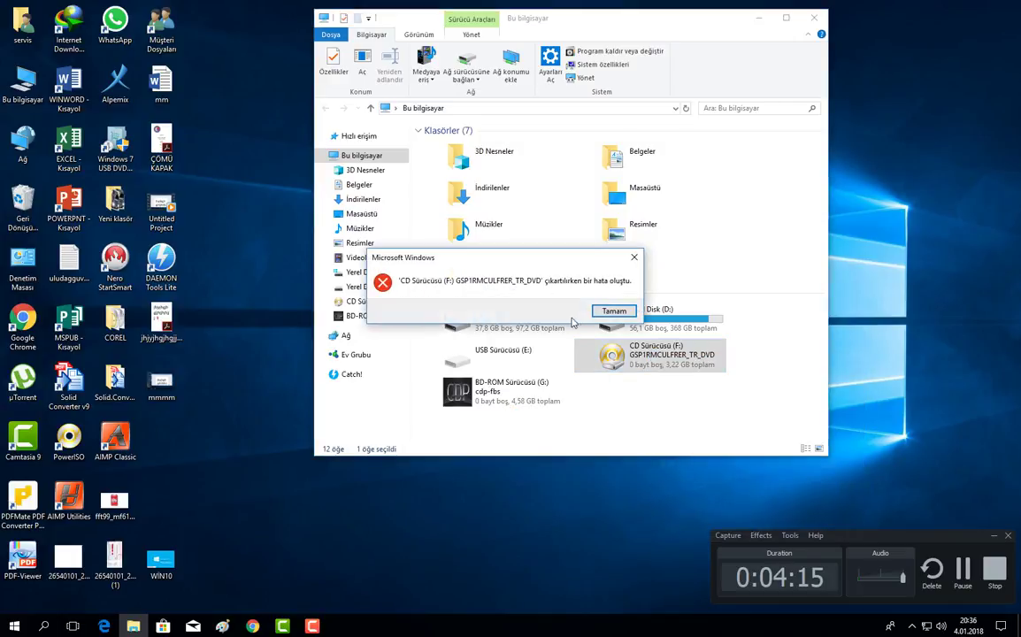
pyautogui.click(614, 310)
# - Open the cdp-fbs disc in virtual drive G:, look inside its CODEPUNKS folder and return to the drive's root
pyautogui.click(491, 398)
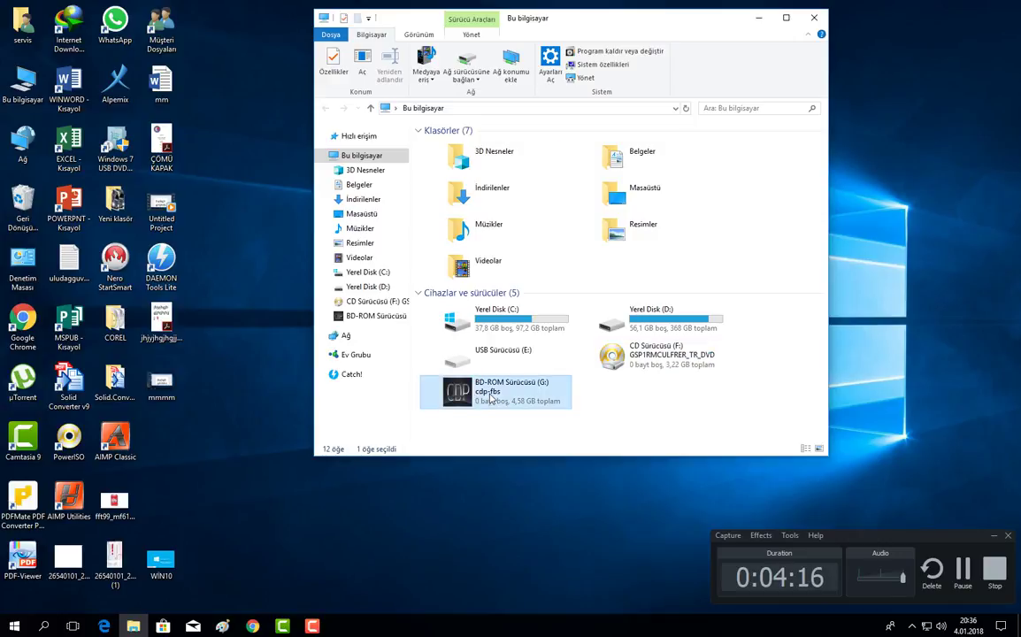
pyautogui.rightClick(491, 398)
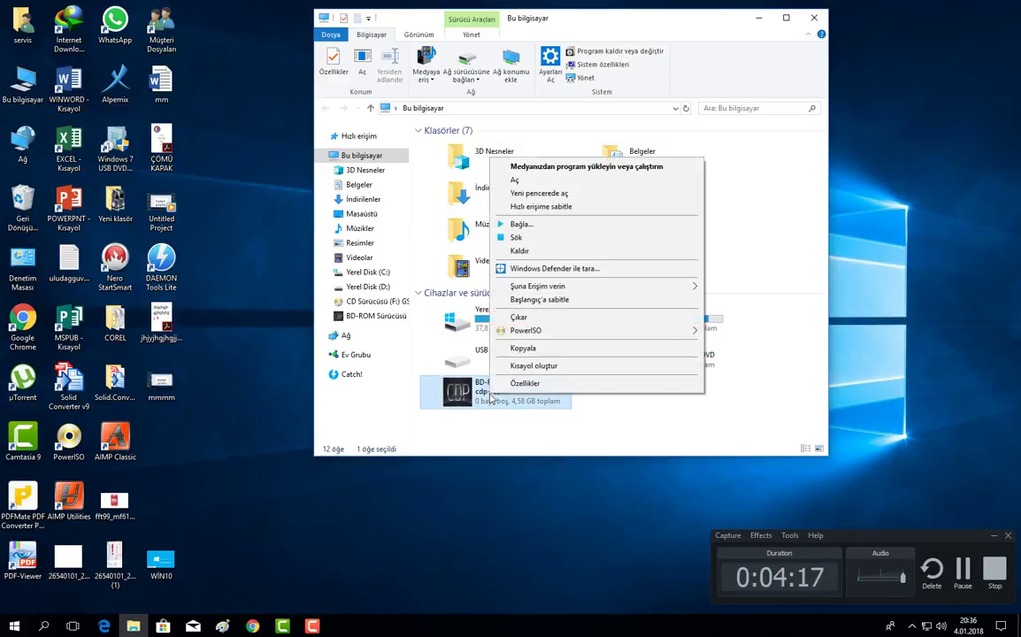
pyautogui.click(515, 181)
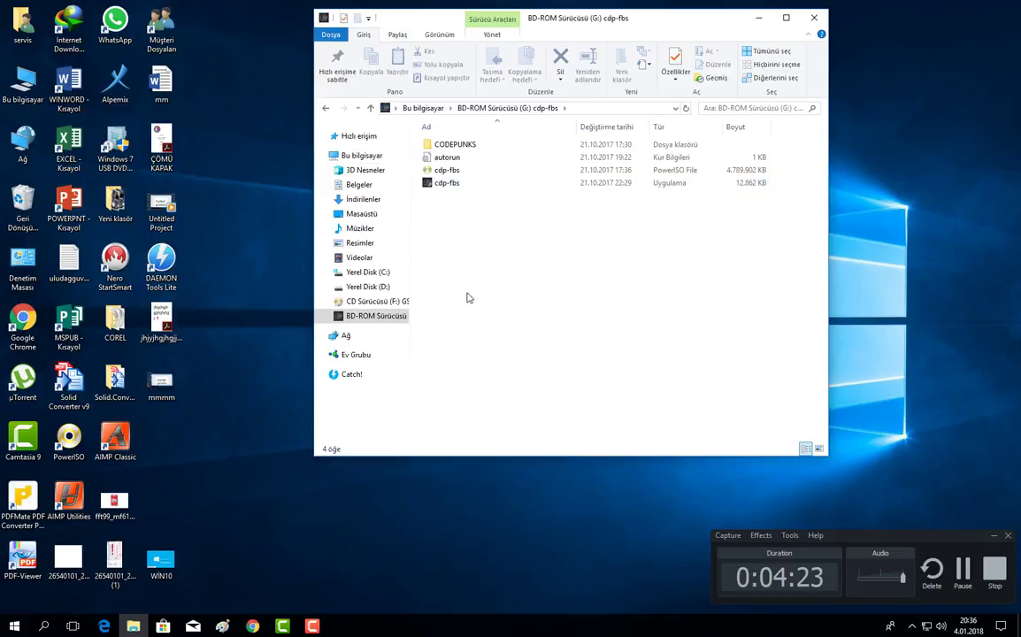
pyautogui.doubleClick(463, 184)
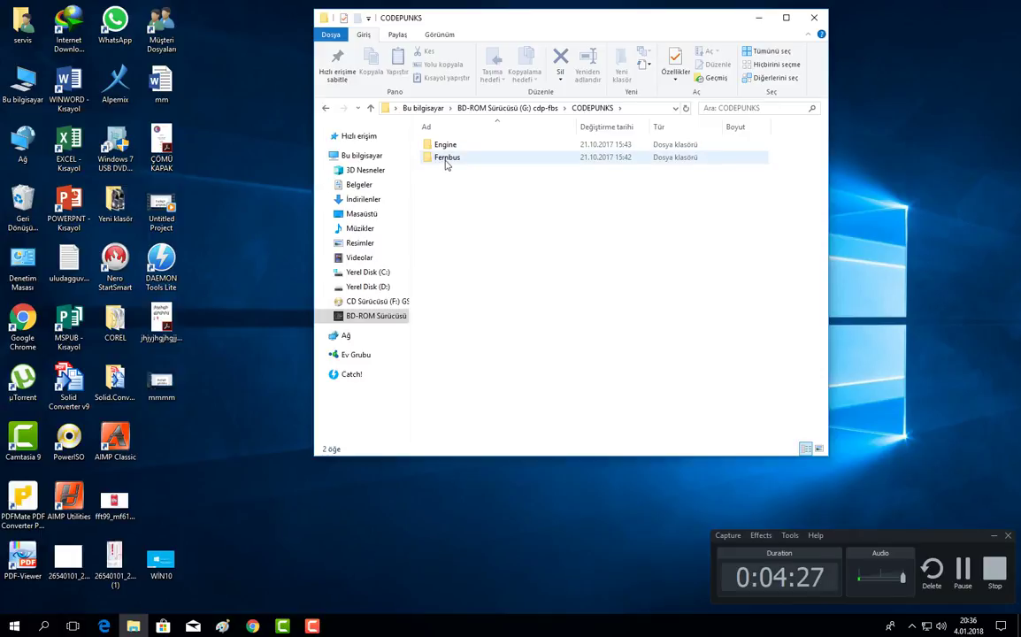
pyautogui.click(326, 109)
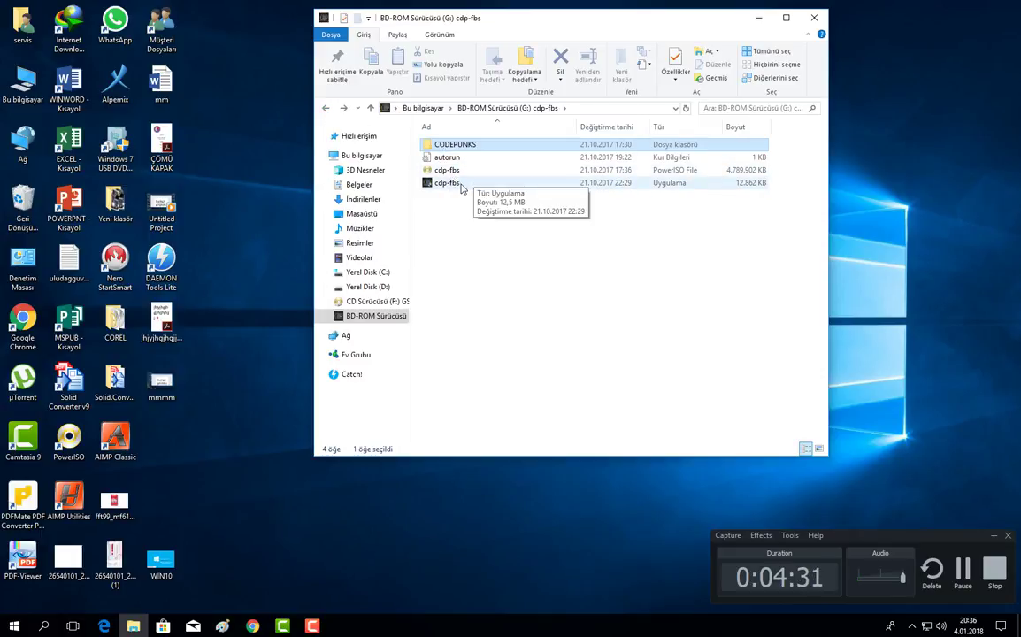
# - Launch the cdp-fbs application from drive G: to view the Fernbus Simulator installation wizard, and exit the setup without installing
pyautogui.click(461, 186)
pyautogui.doubleClick(461, 186)
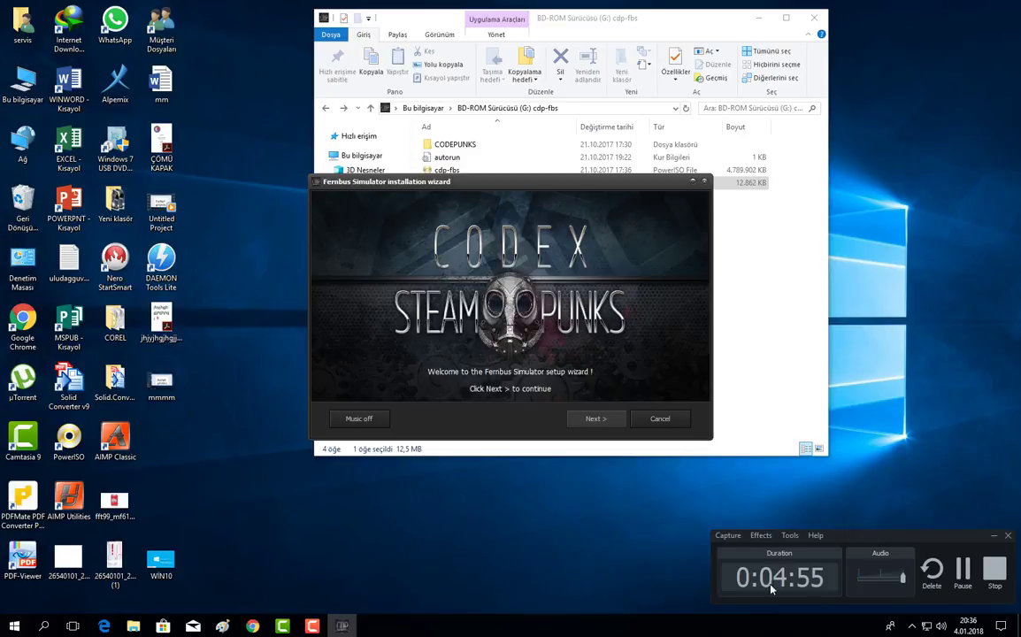
pyautogui.click(661, 420)
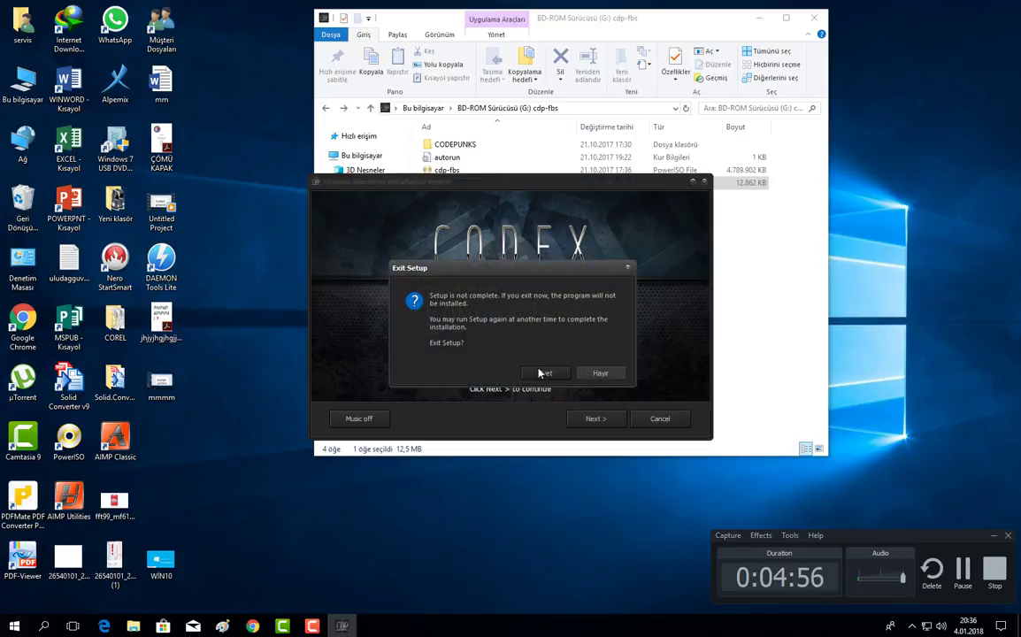
pyautogui.click(543, 373)
# - Look inside the CODEPUNKS folder again, close File Explorer and refresh the desktop
pyautogui.doubleClick(455, 144)
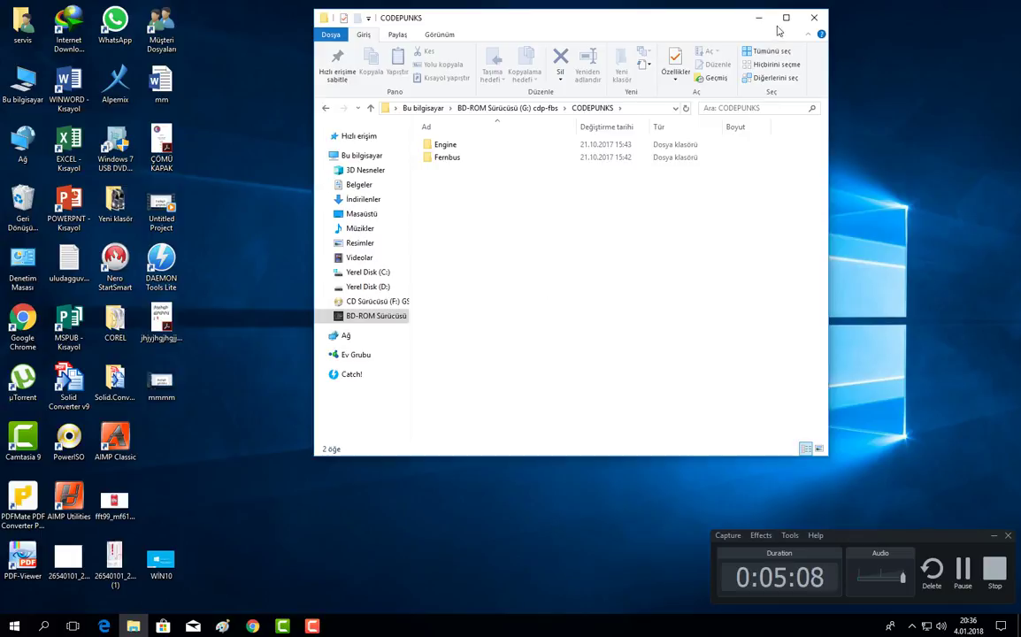
pyautogui.click(812, 24)
pyautogui.rightClick(383, 272)
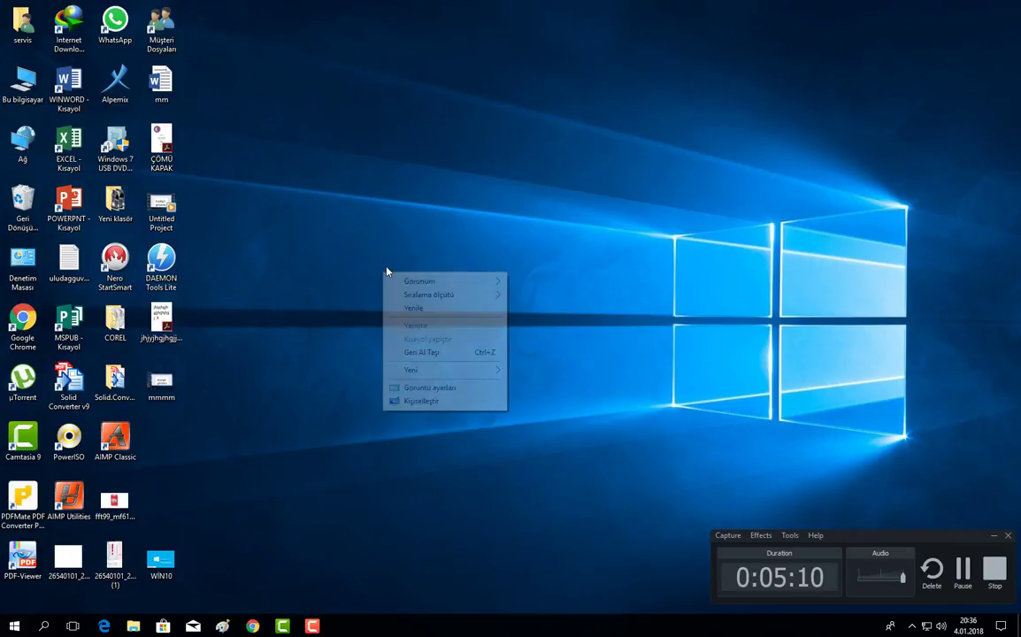
pyautogui.click(411, 307)
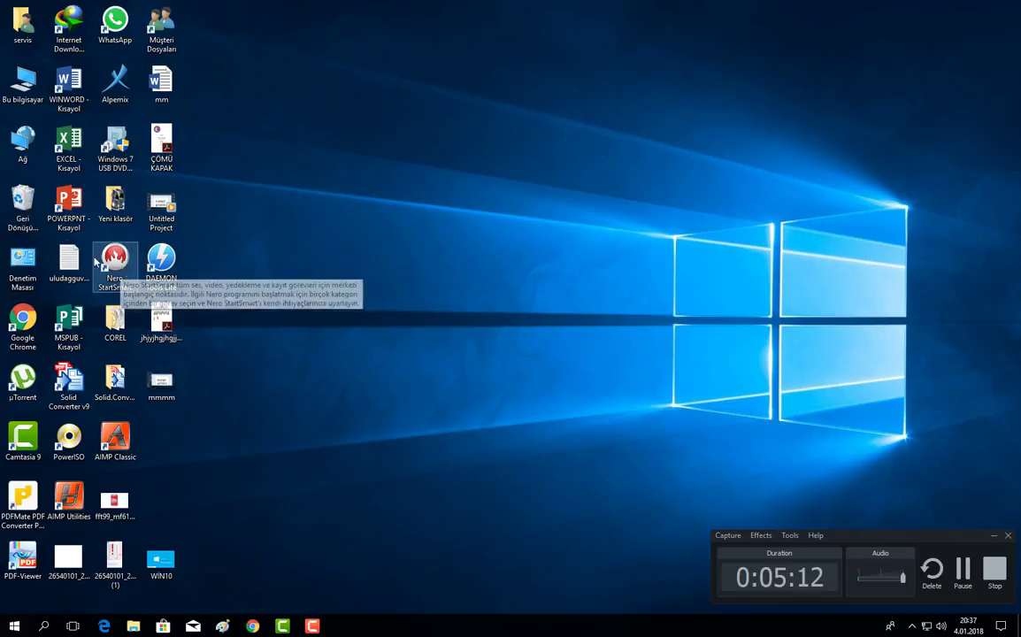
# - Reopen Bu bilgisayar, eject the cdp-fbs image from virtual drive G: and put the window away
pyautogui.doubleClick(19, 99)
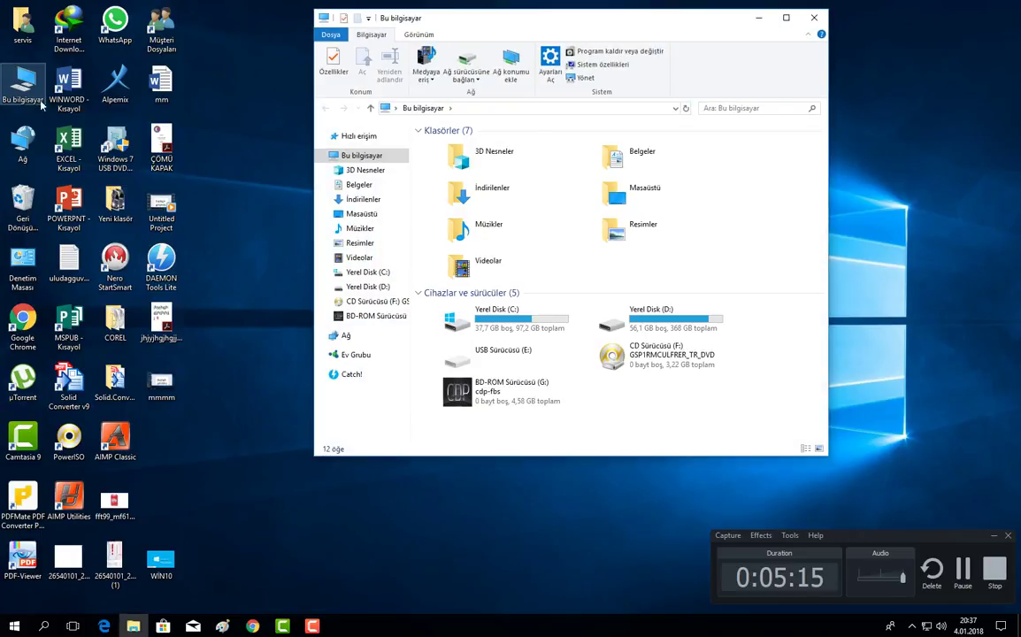
pyautogui.click(518, 400)
pyautogui.rightClick(495, 401)
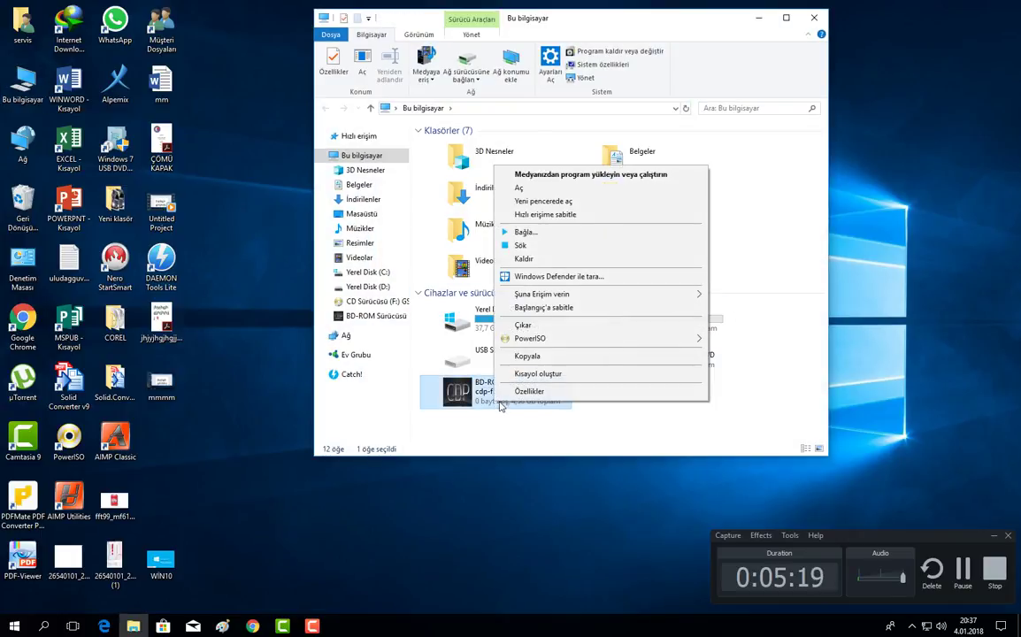
pyautogui.click(522, 325)
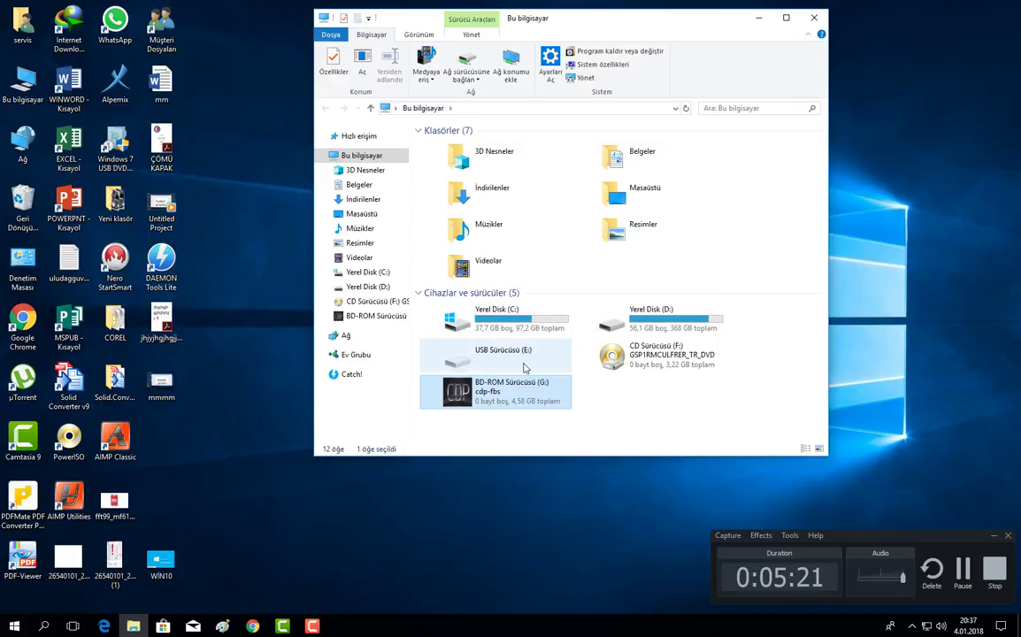
pyautogui.click(660, 363)
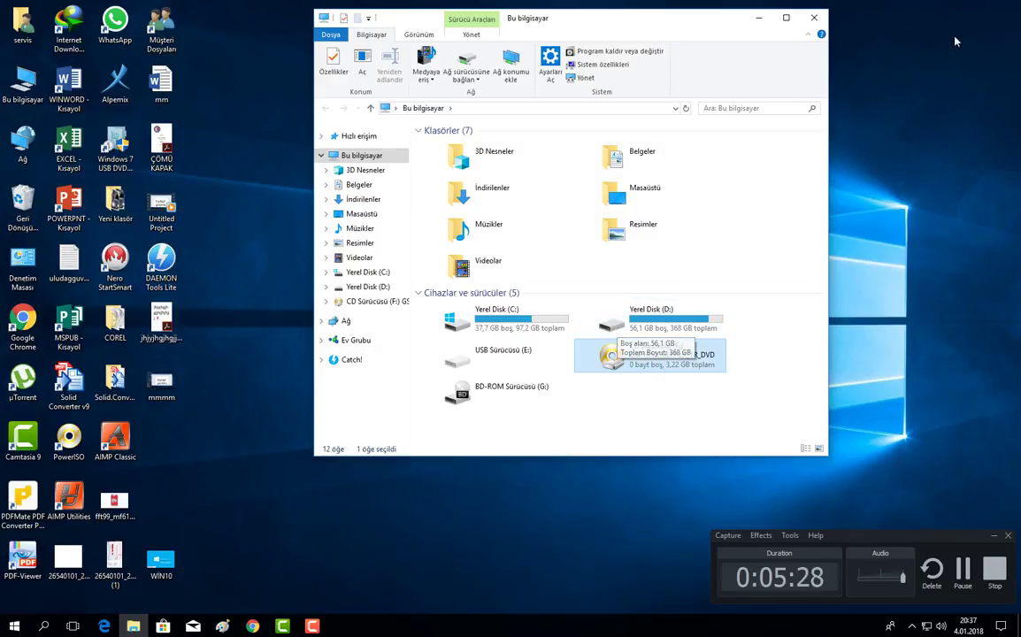
pyautogui.click(747, 18)
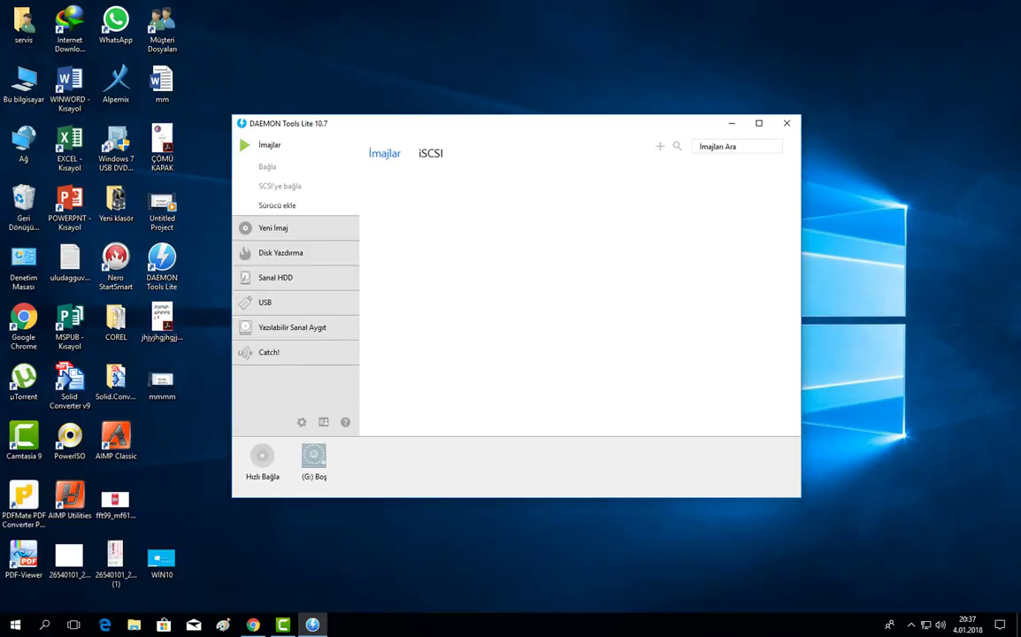